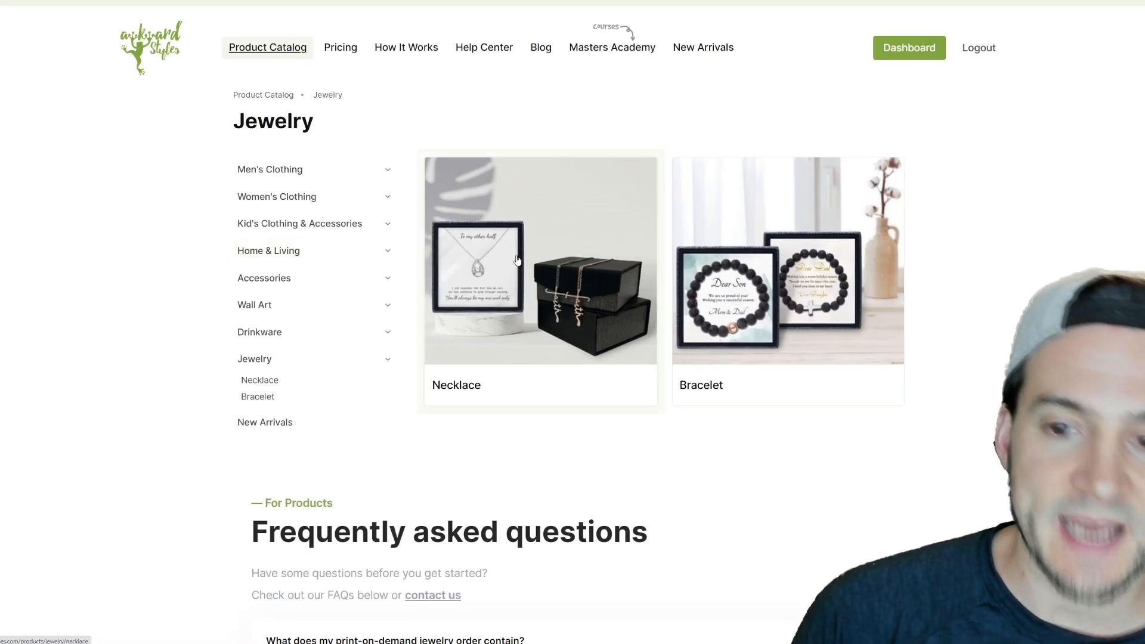
- Browse the Necklace category in the jewelry catalog and open the Dreamy Babe - Ribbon Necklace product
left_click(517, 260)
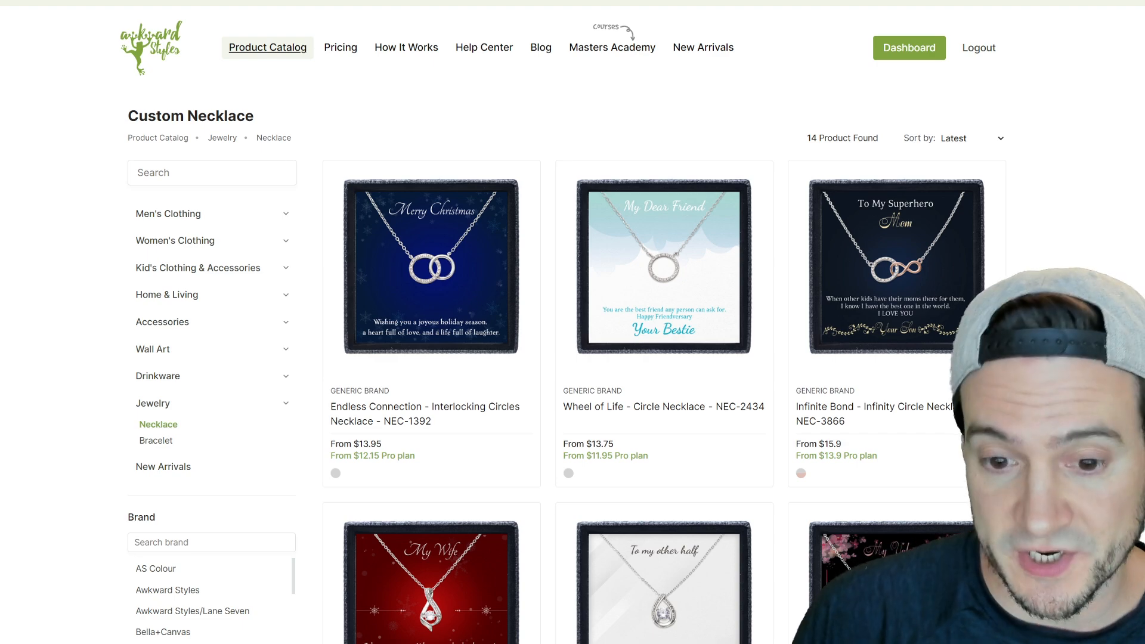
scroll(572, 322, "down", 3)
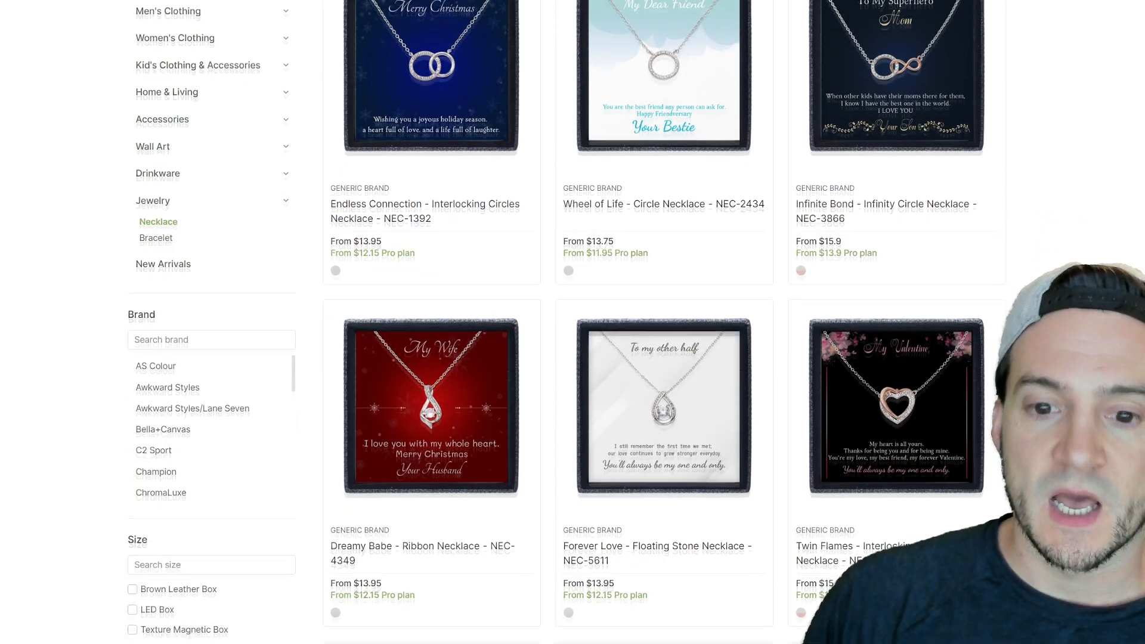
scroll(1132, 256, "down", 2)
scroll(1133, 256, "up", 3)
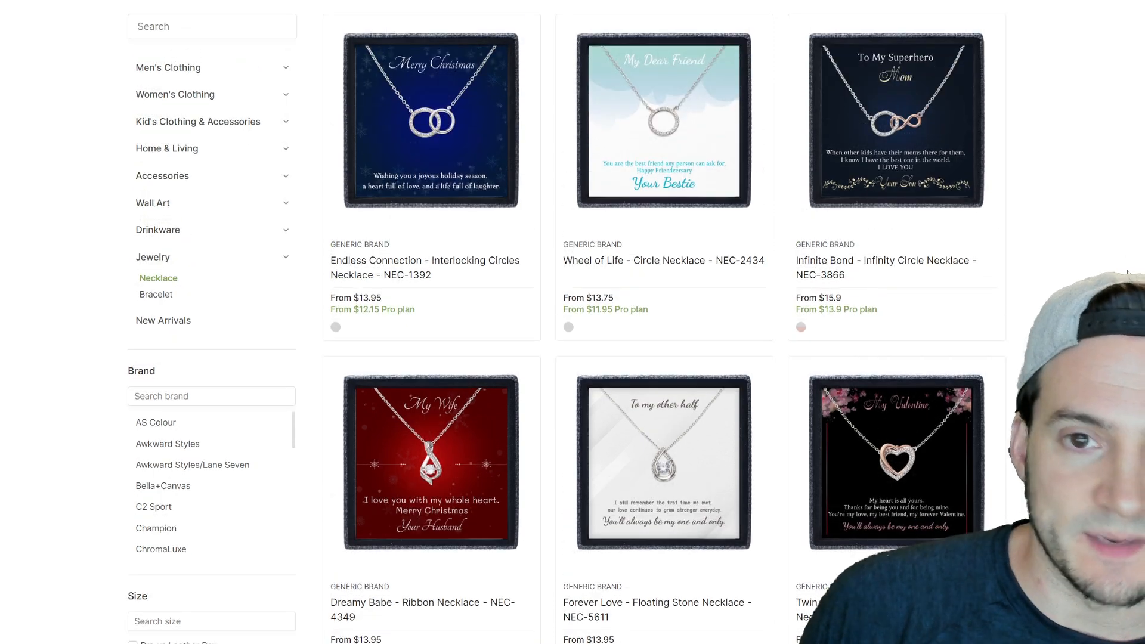
scroll(1114, 212, "down", 3)
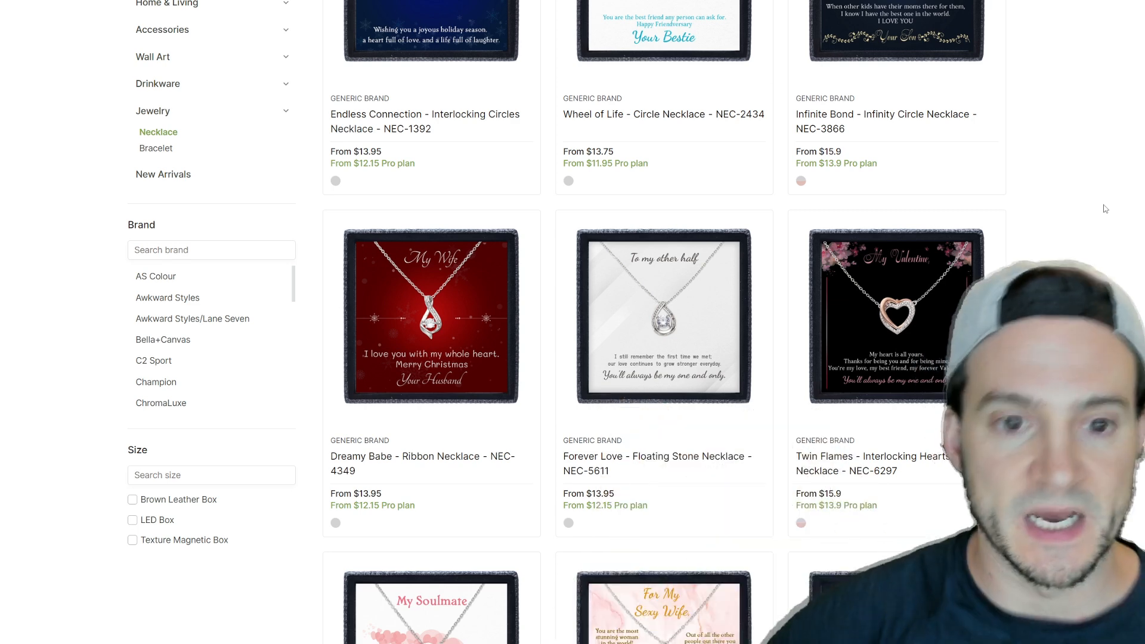
left_click(447, 315)
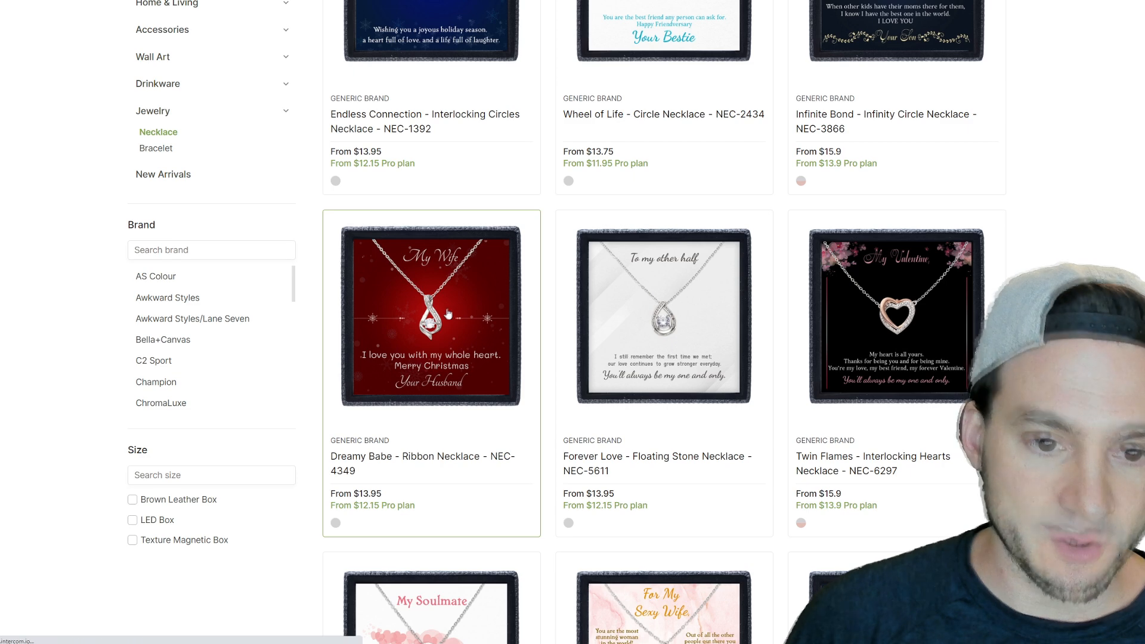
scroll(447, 315, "down", 1)
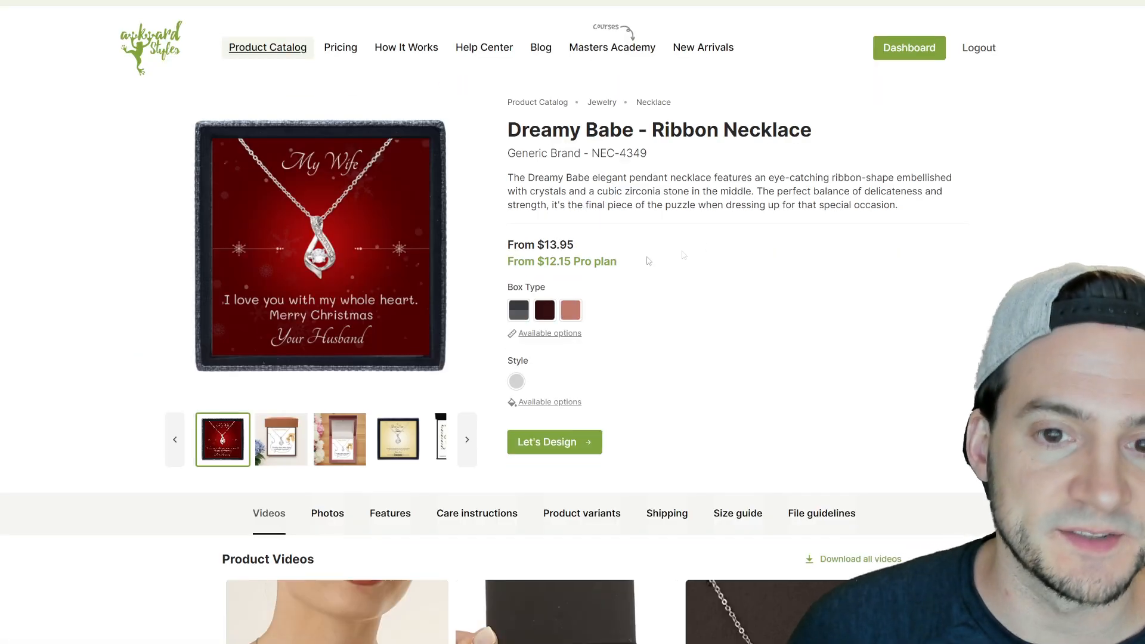
- Examine the ribbon necklace's regular price, Pro plan price and available box types
left_click_drag(591, 254, 545, 254)
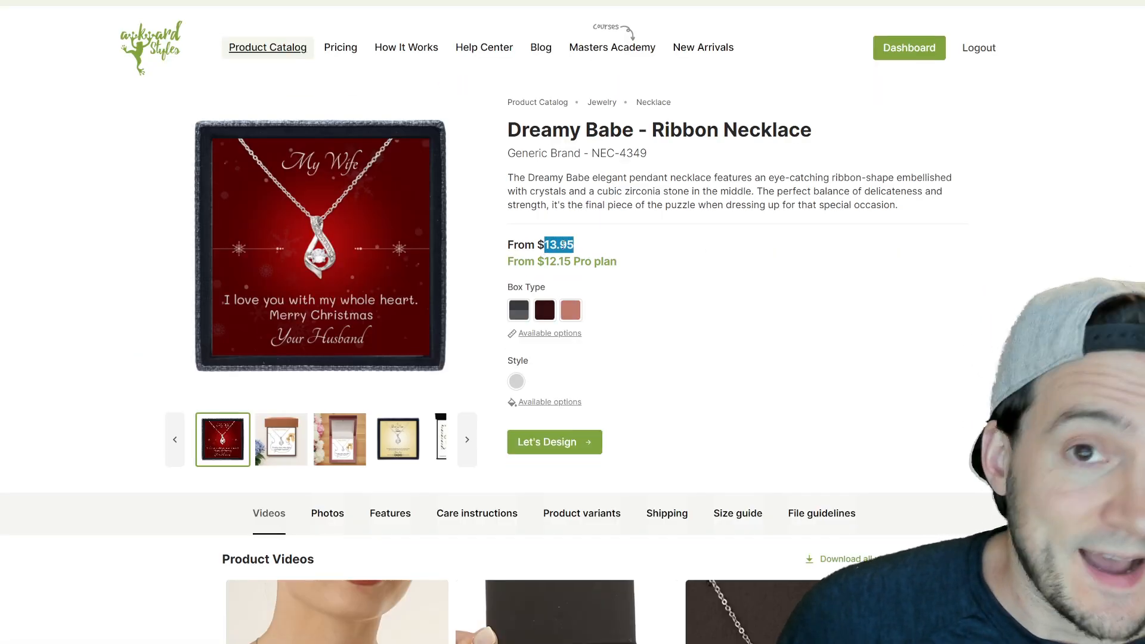
left_click_drag(571, 261, 540, 262)
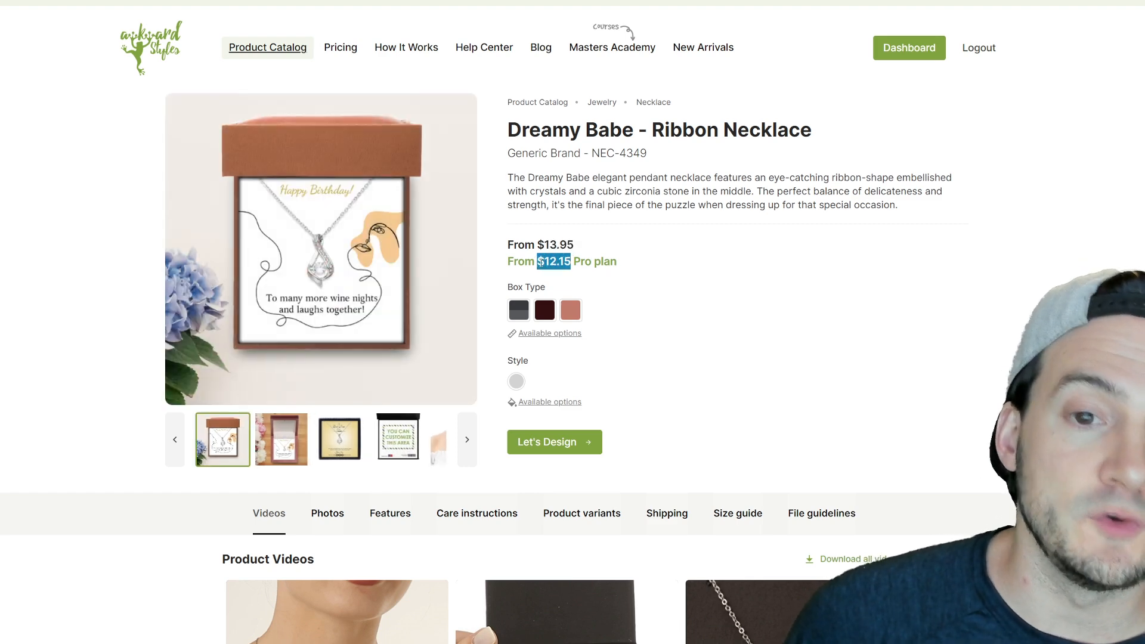
left_click(544, 263)
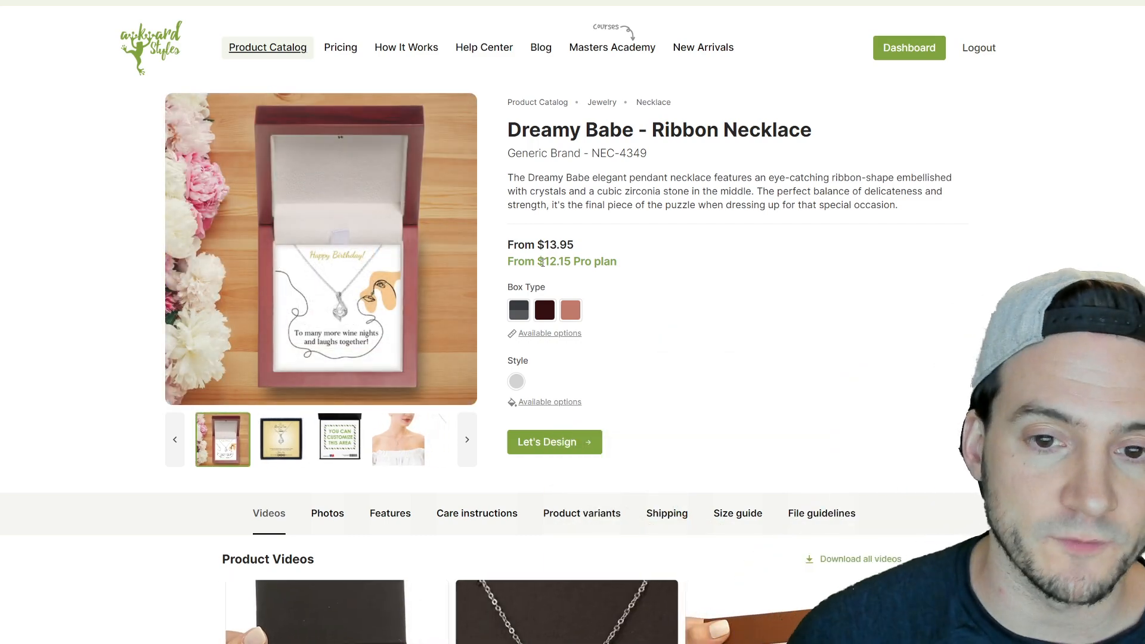
left_click_drag(624, 262, 537, 263)
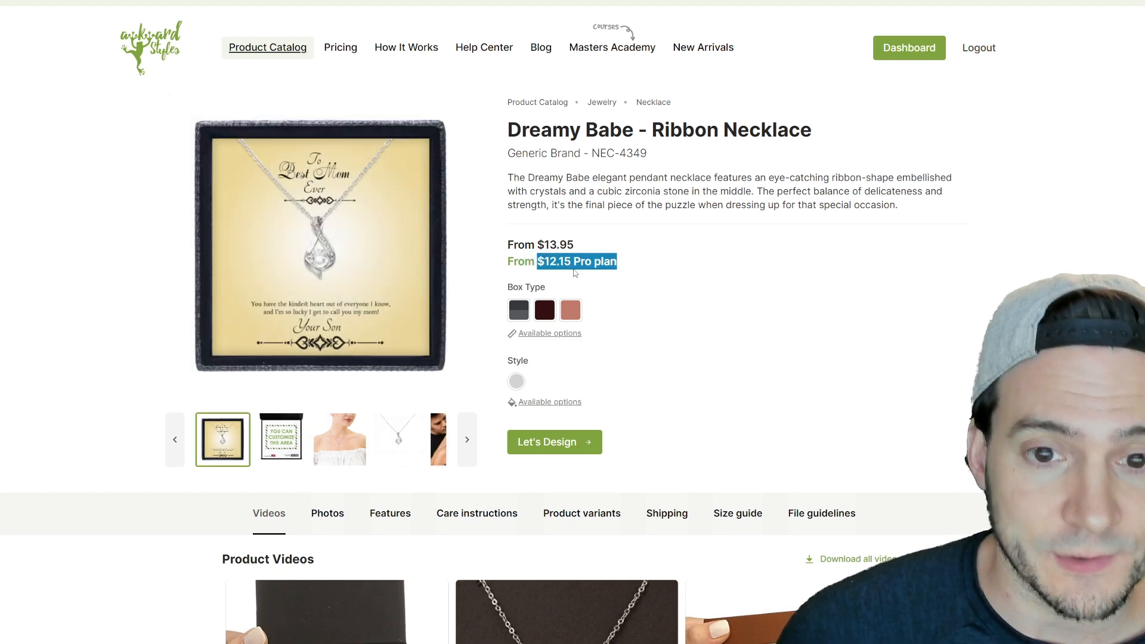
left_click(628, 283)
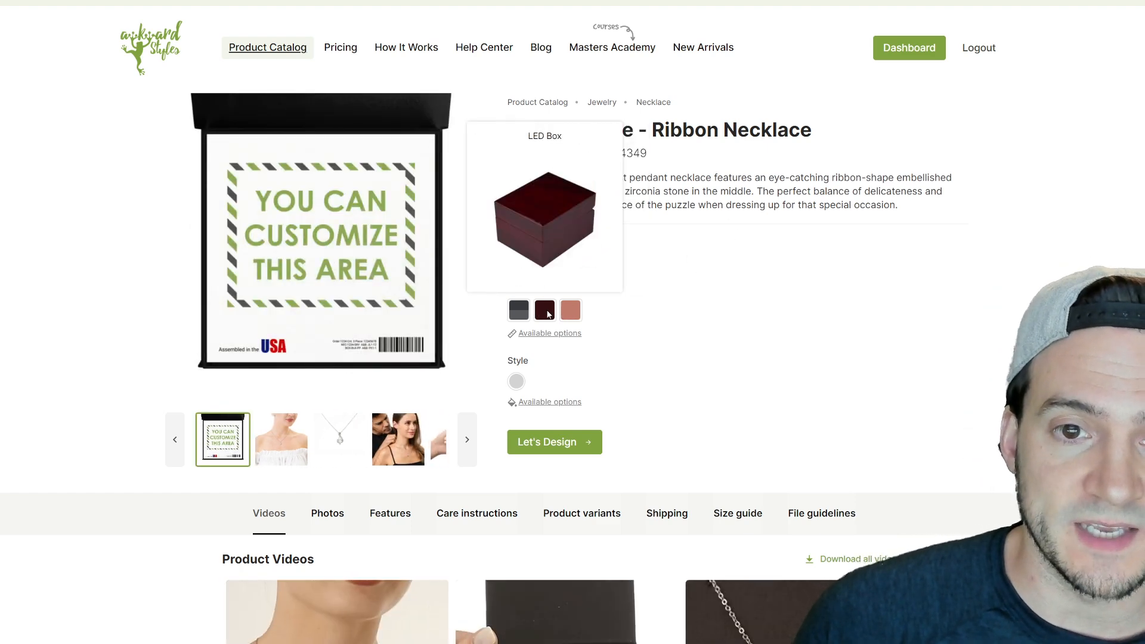
mouse_move(571, 312)
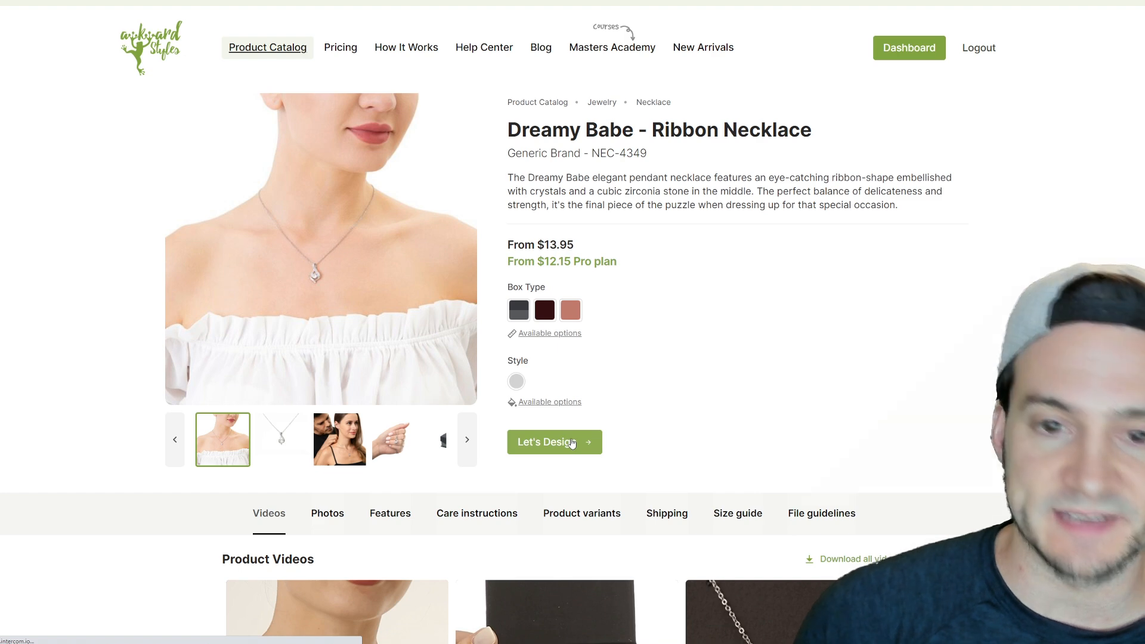
- Start designing the ribbon necklace and apply the "To The Best Mom" template from the template library
left_click(571, 442)
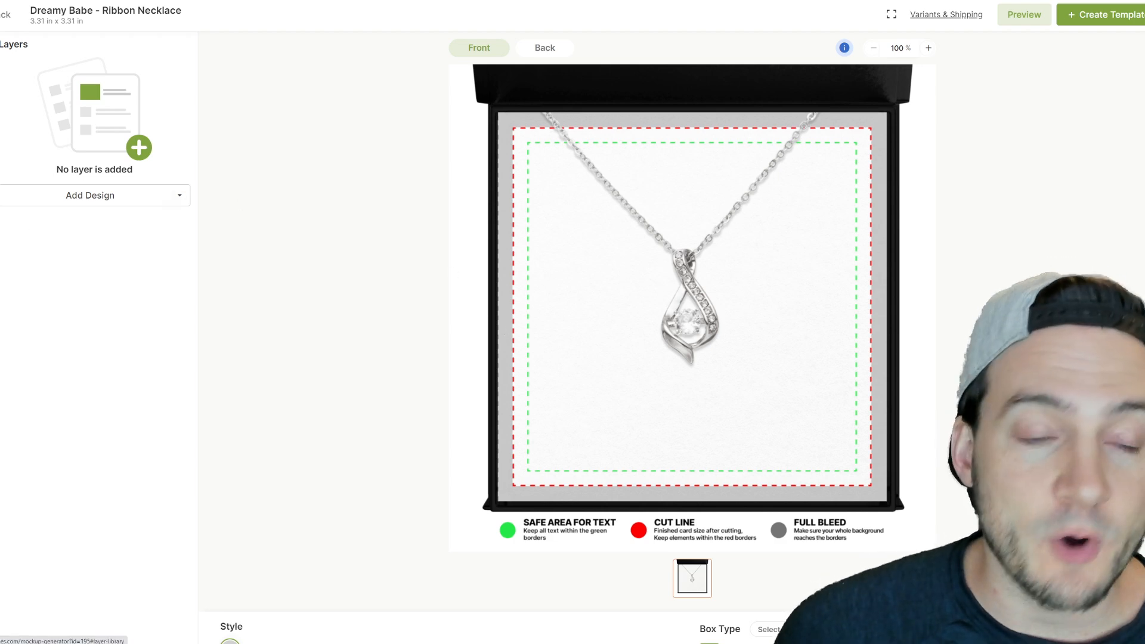
left_click(2, 197)
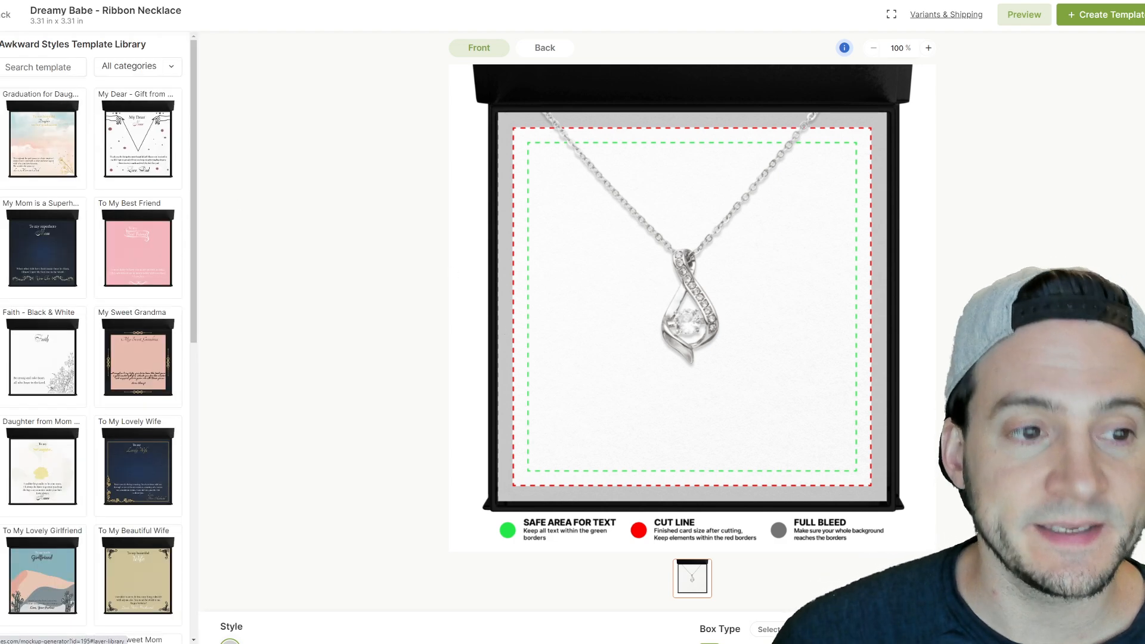
scroll(107, 228, "down", 6)
scroll(107, 238, "down", 3)
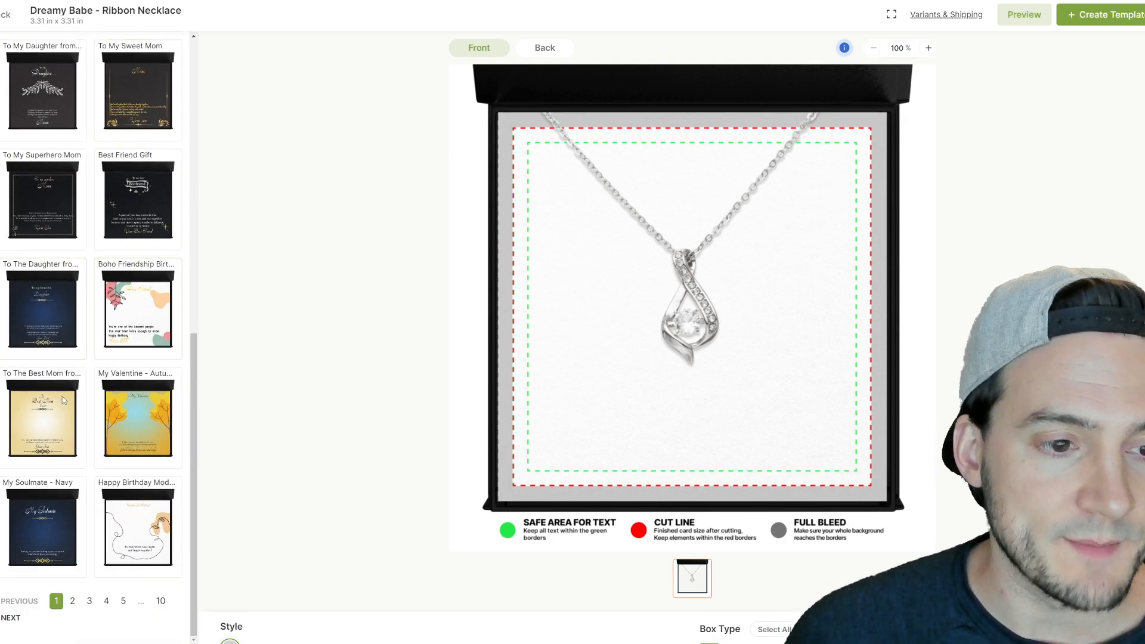
left_click(48, 420)
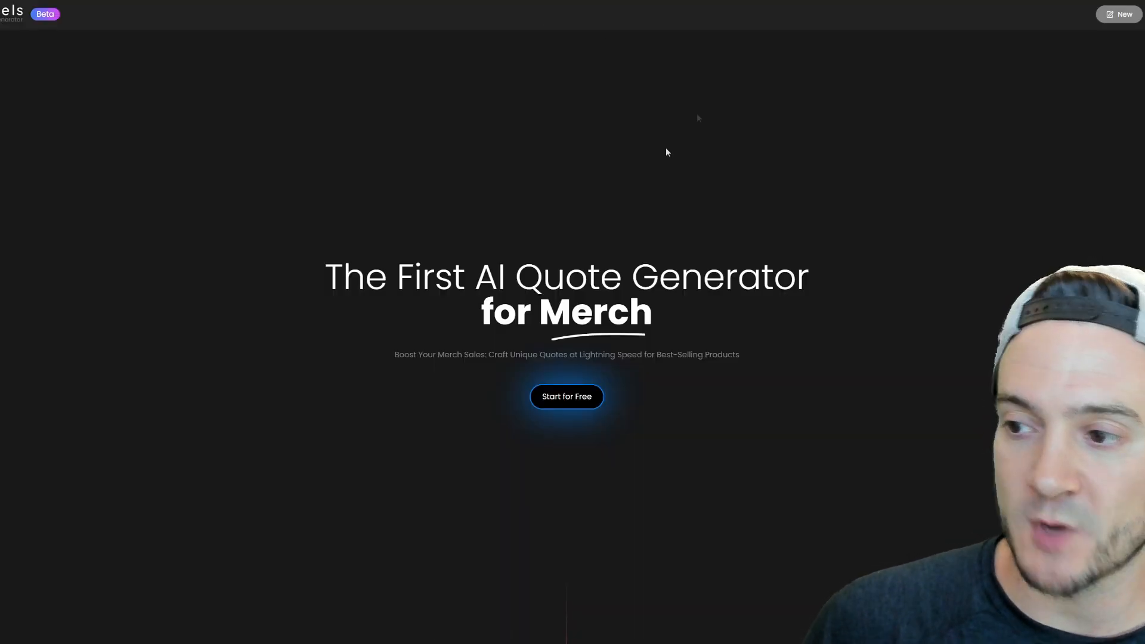
- Switch to the Vexels AI quote generator, clear the previous mood and topic, and enter "mother's day" as the quote topic
left_click(564, 398)
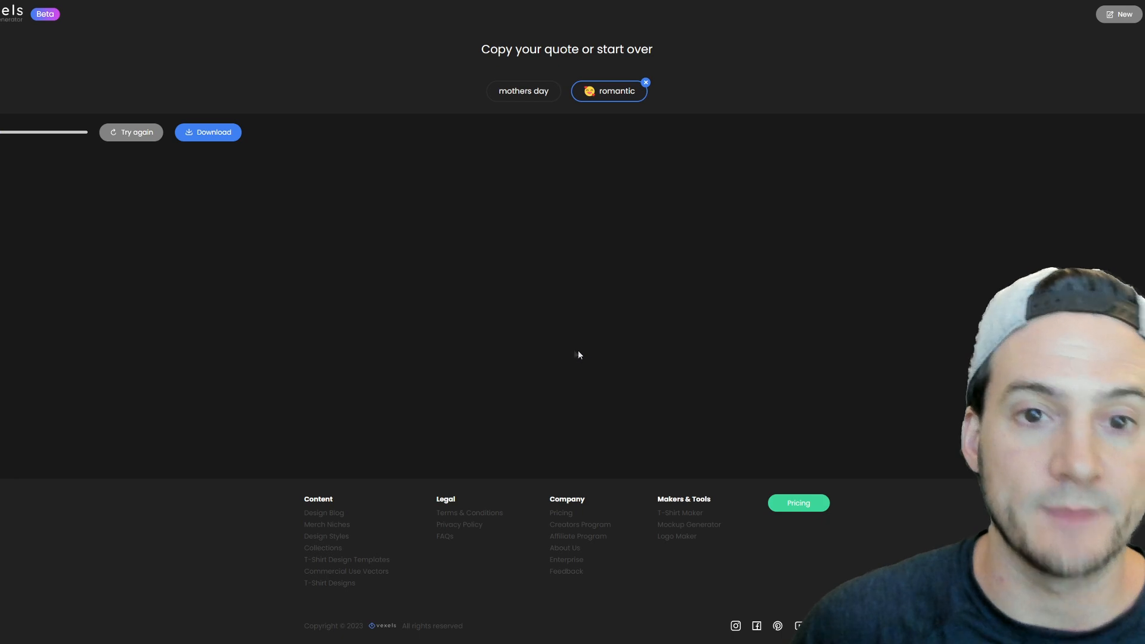
left_click(645, 83)
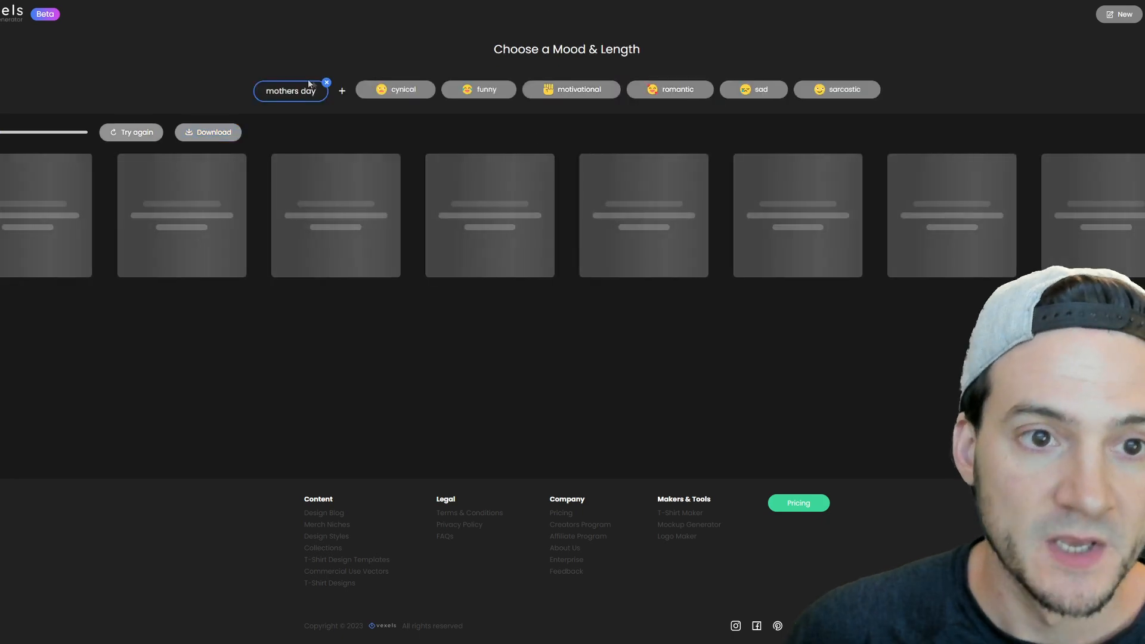
left_click(324, 82)
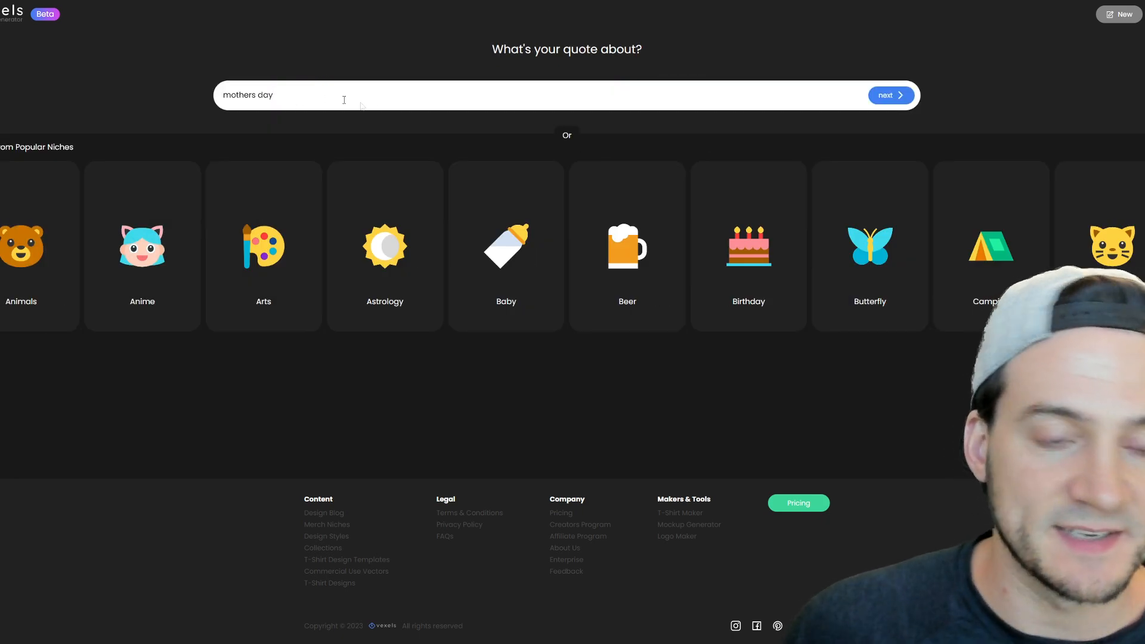
left_click_drag(332, 94, 123, 92)
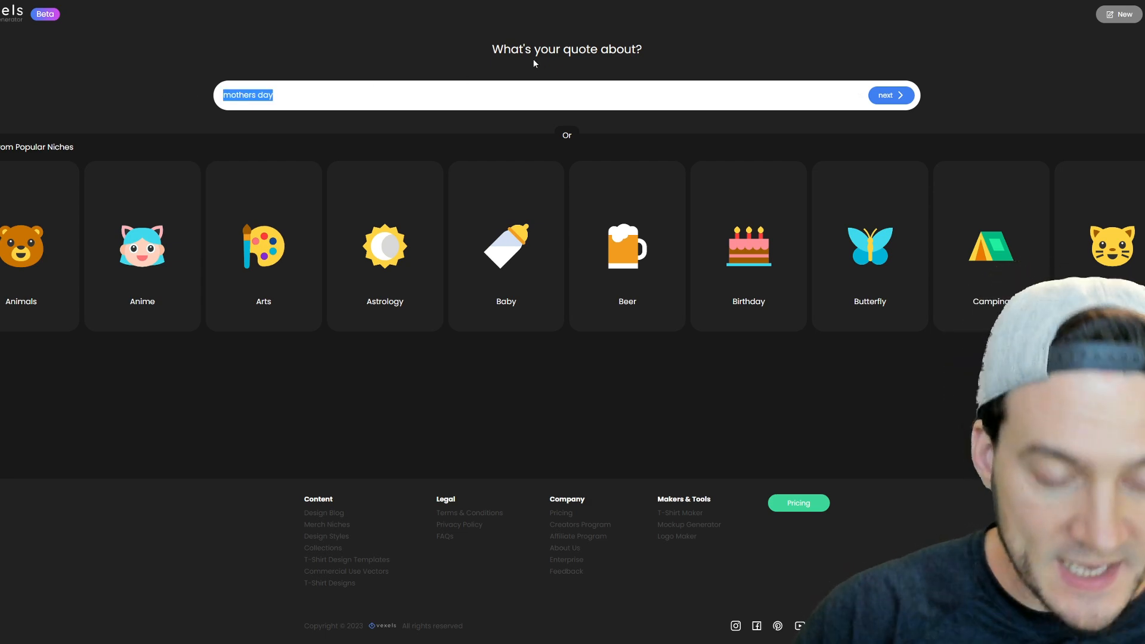
type("mom")
key("ctrl+a")
type("mother's day")
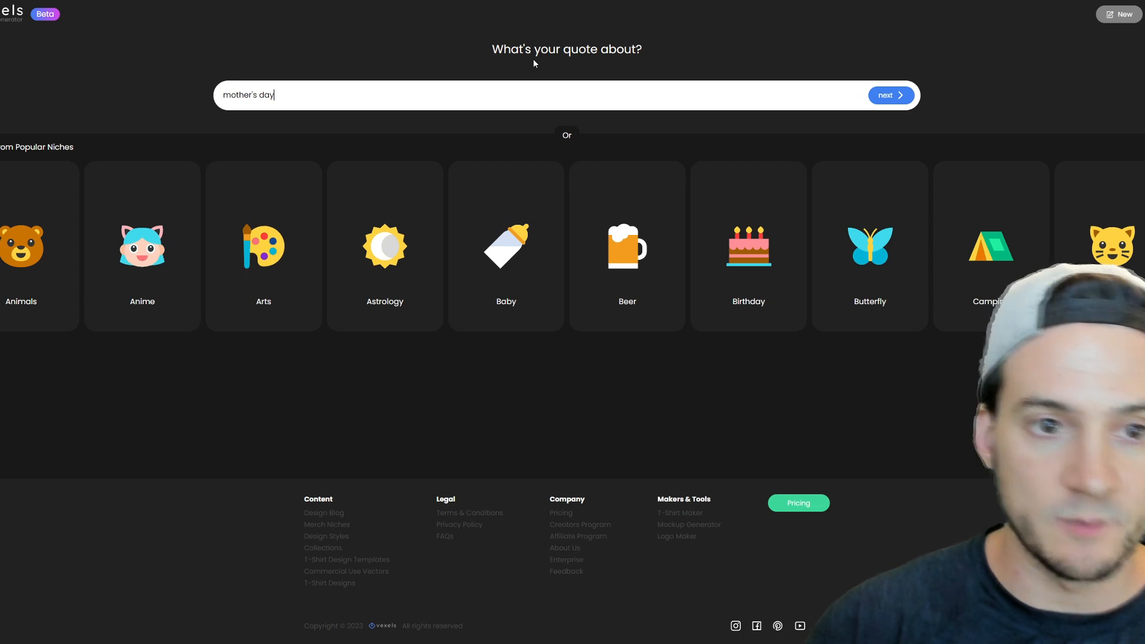
- Generate quotes for the mother's day topic with the romantic mood and increase the quote length
left_click_drag(643, 50, 498, 51)
left_click_drag(387, 89, 365, 75)
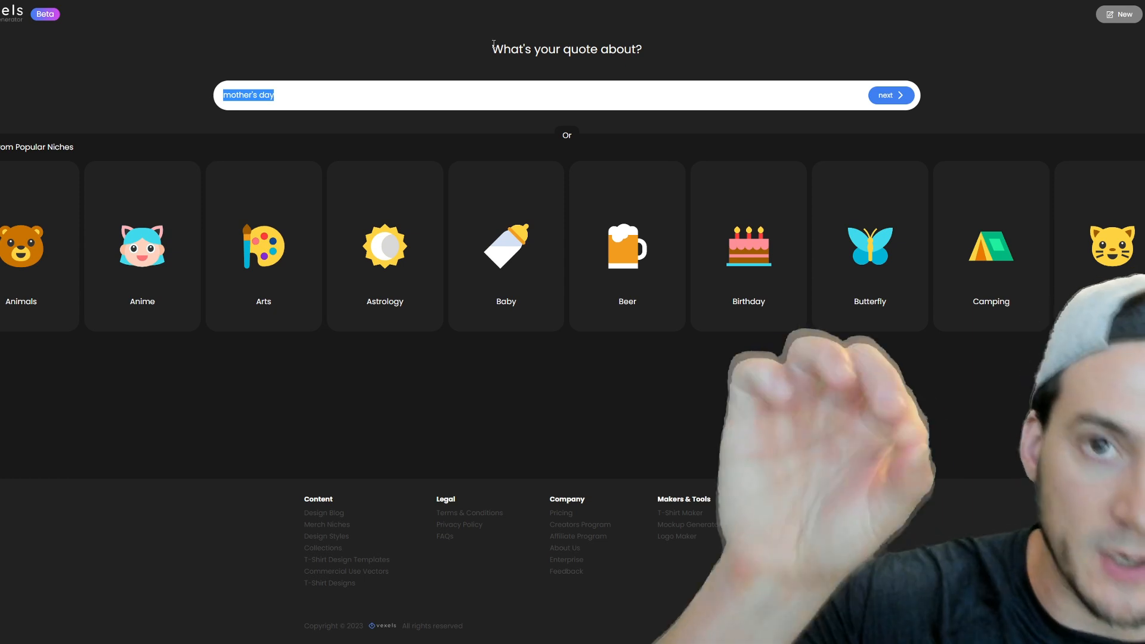
left_click(889, 96)
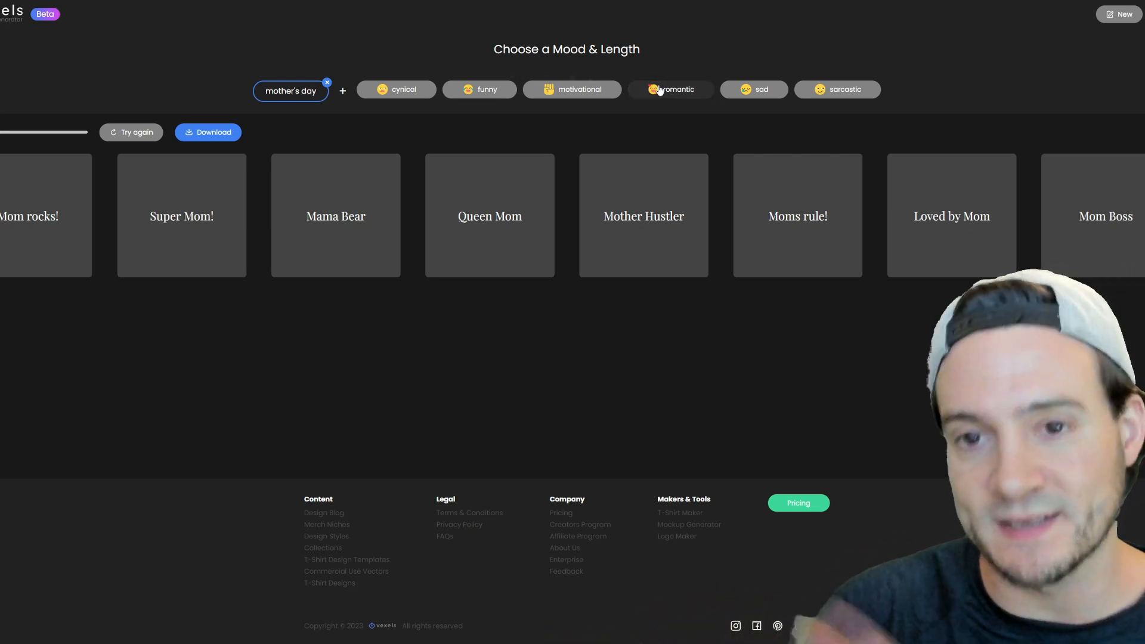
left_click(659, 90)
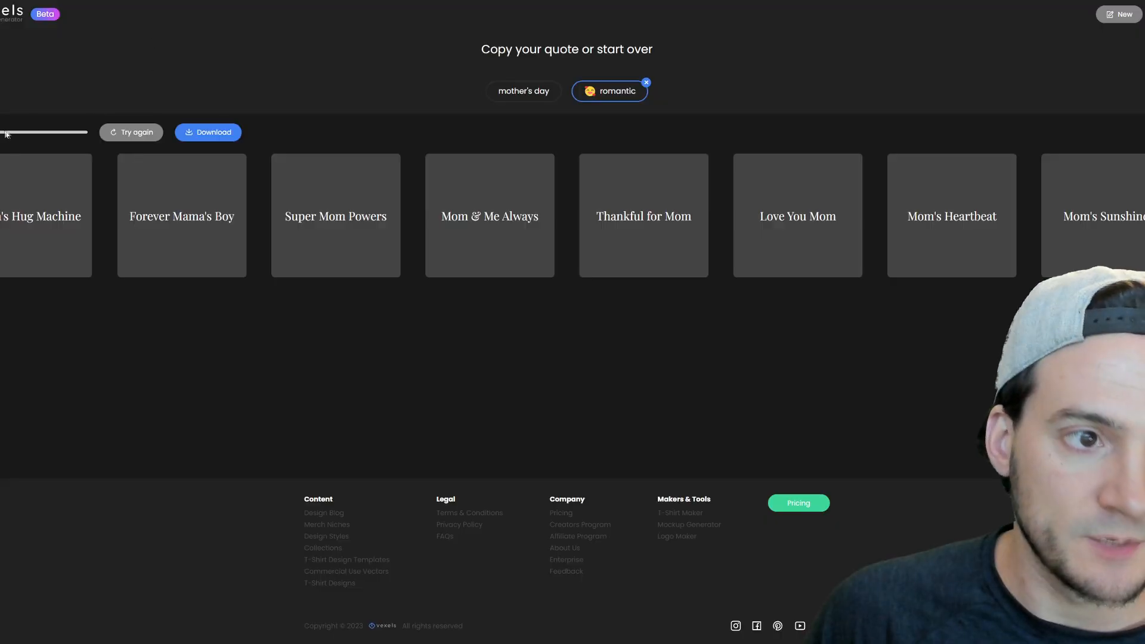
left_click_drag(1, 135, 88, 133)
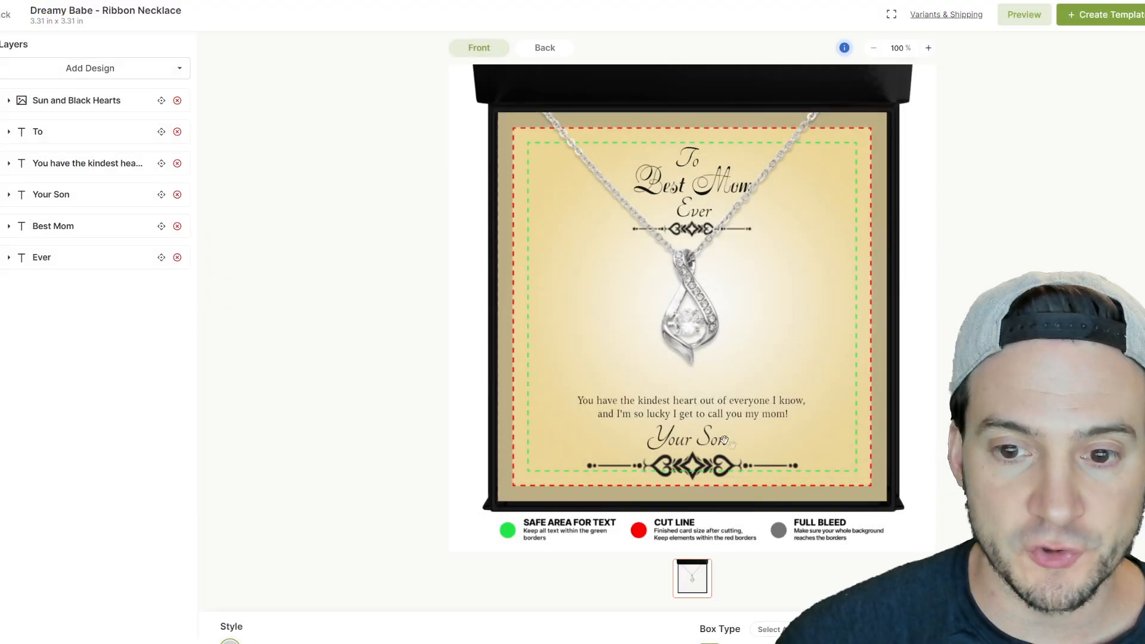
- Switch to the Awkward Styles necklace design and move the "You have the kindest heart" message up to 2.18 in from the card's top
left_click(717, 414)
left_click(703, 437)
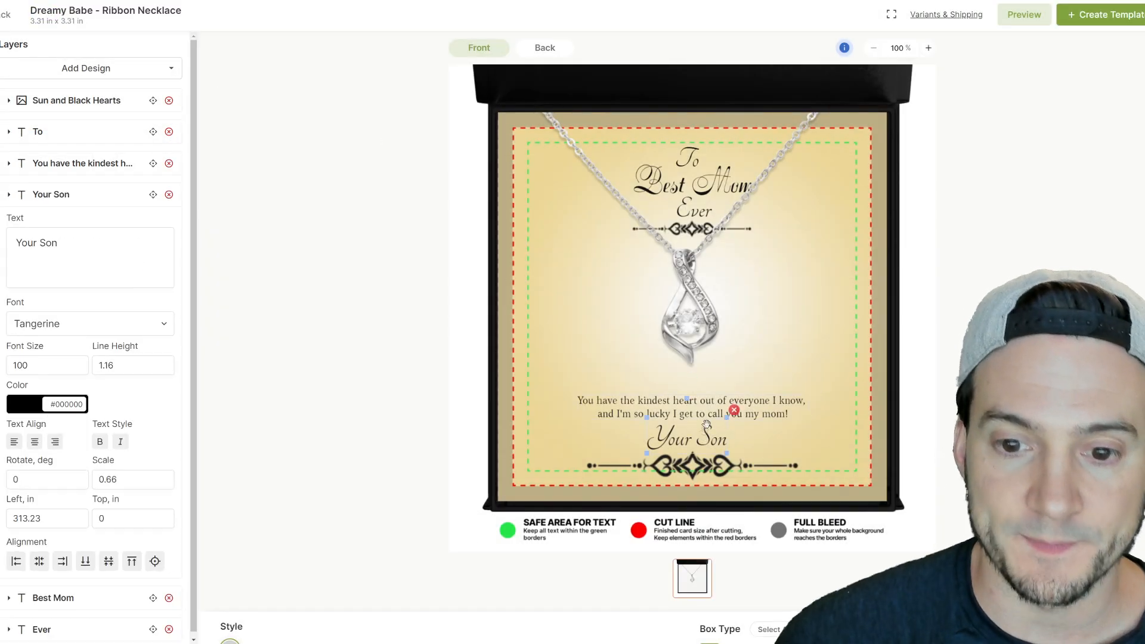
left_click(714, 402)
left_click_drag(714, 402, 711, 375)
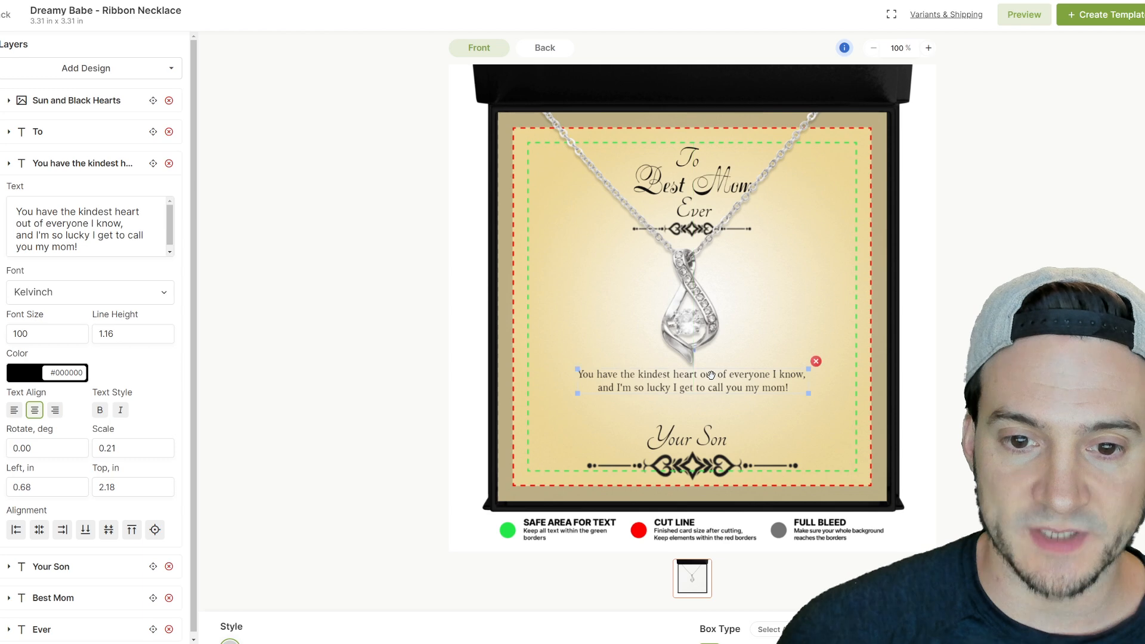
left_click(703, 157)
left_click(692, 173)
double_click(731, 187)
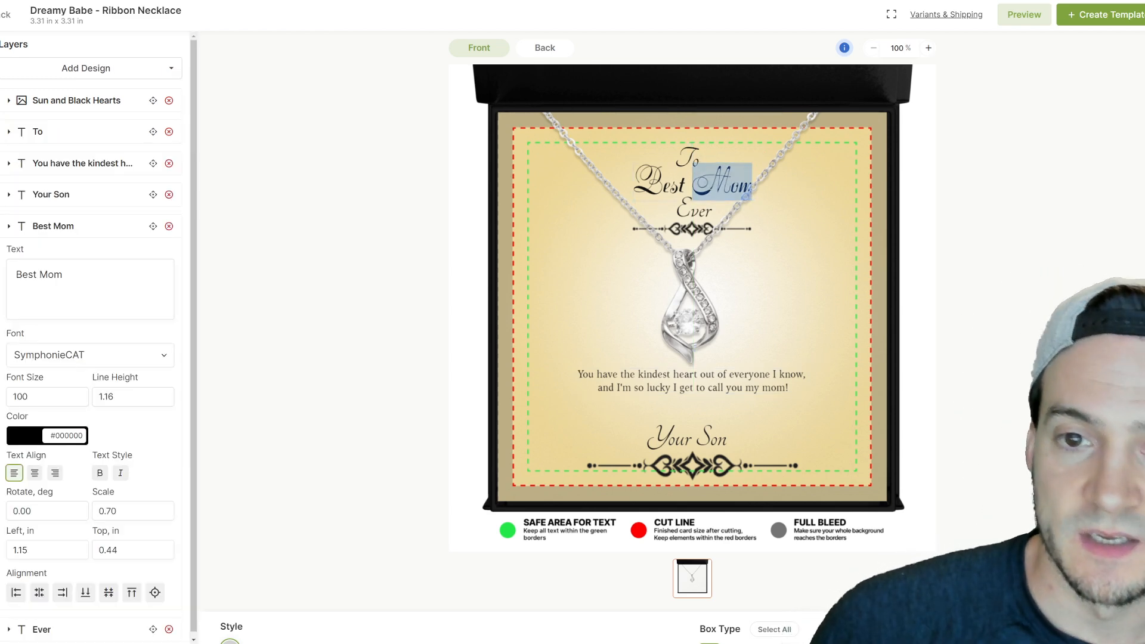
left_click(845, 178)
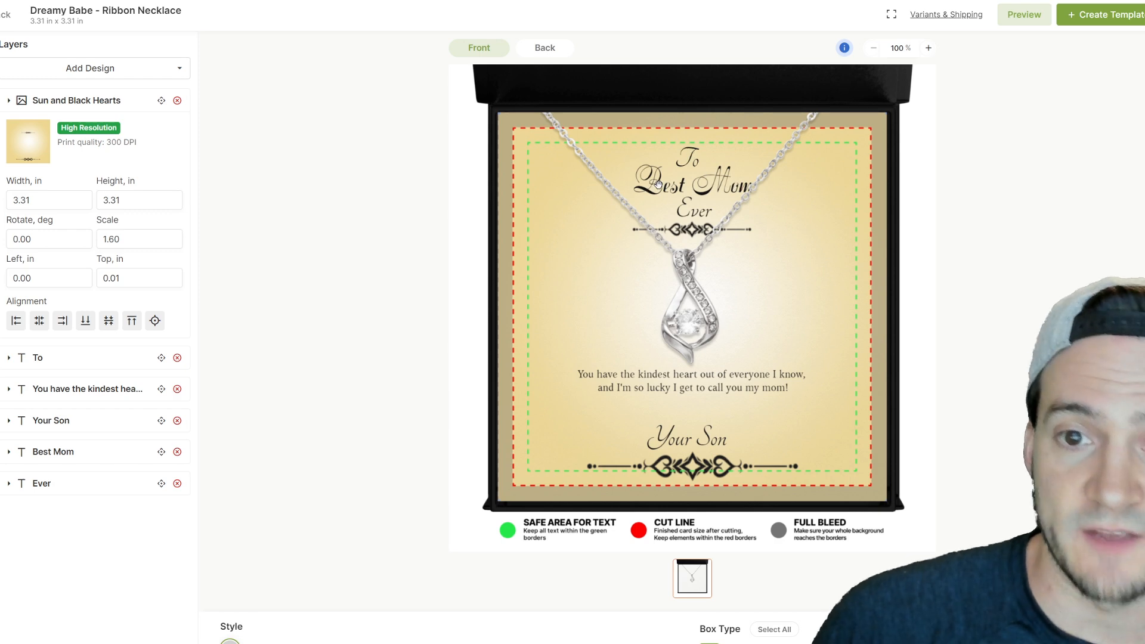
- Change the card's "To" heading to "To The" and centre it horizontally, about 1.41 in from the left edge
left_click(691, 157)
type("The")
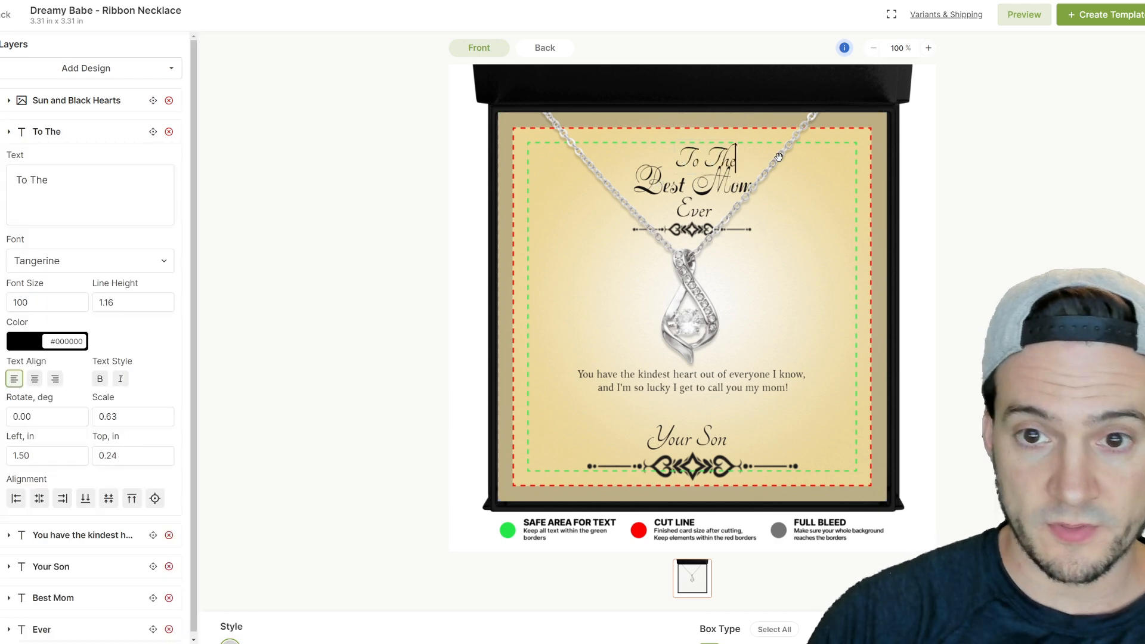
left_click(835, 179)
left_click(711, 157)
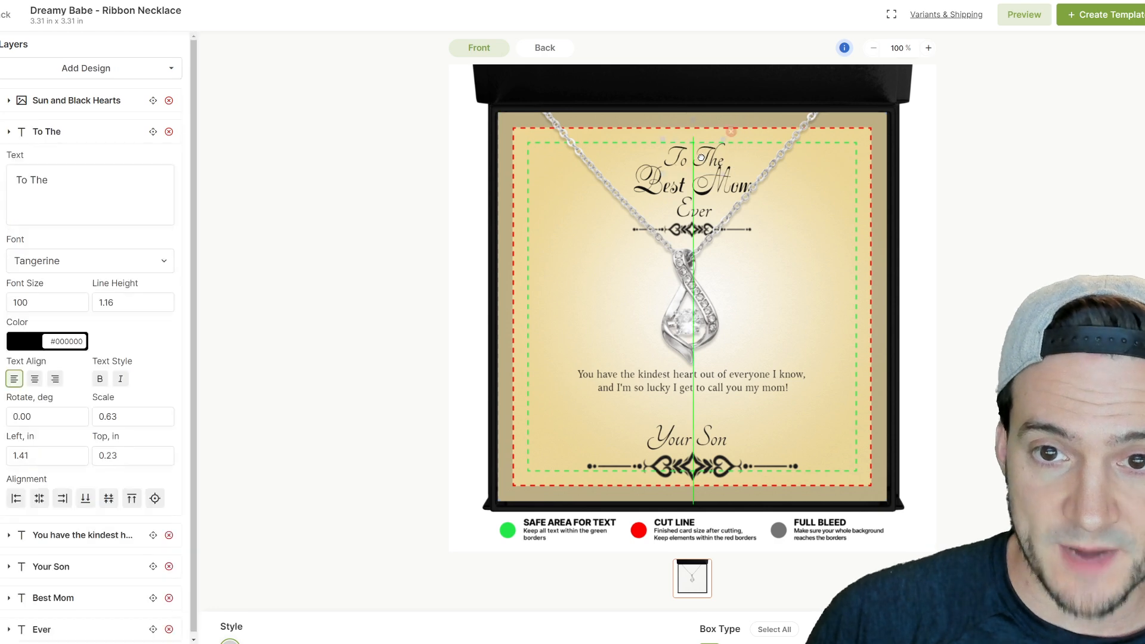
left_click(870, 190)
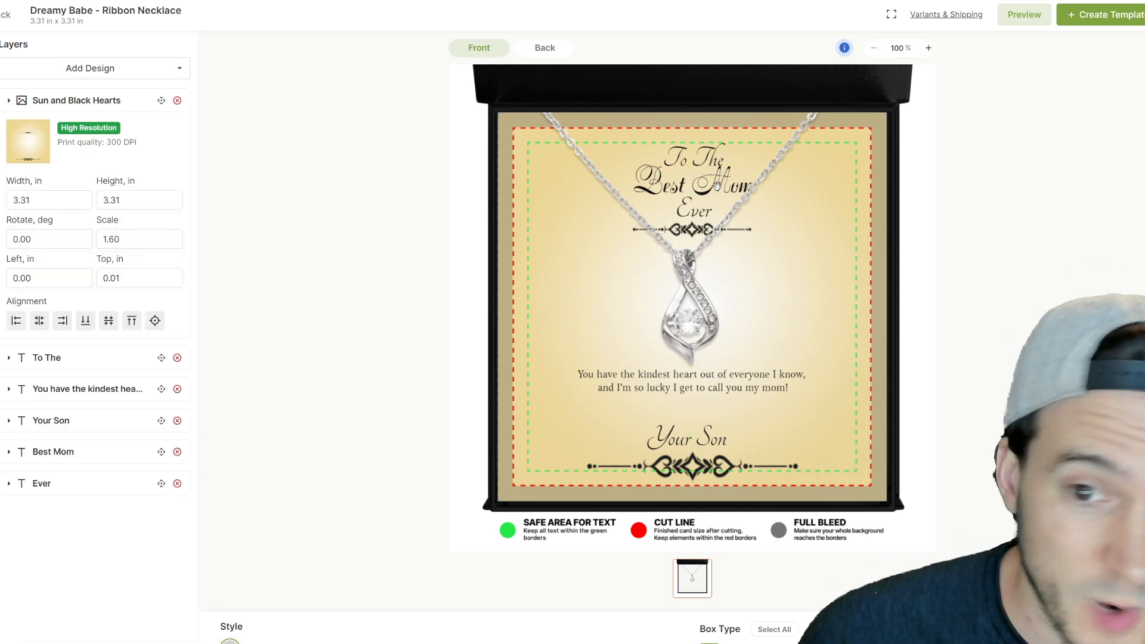
- Change the font of the "Best Mom" heading text to YesevaOne
left_click(698, 178)
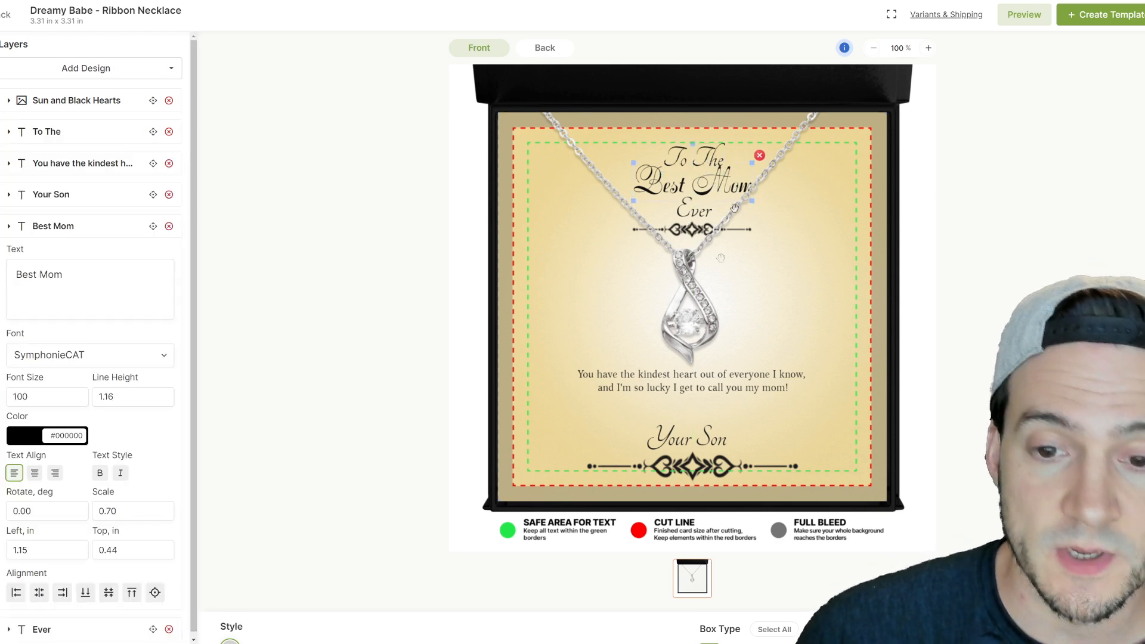
triple_click(705, 180)
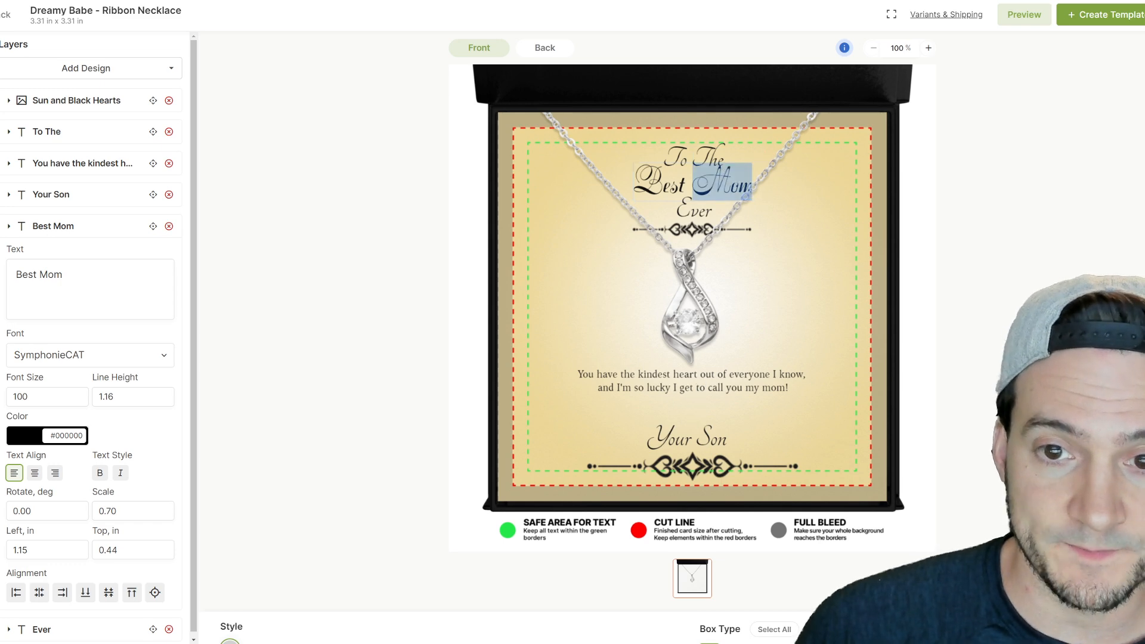
left_click(82, 359)
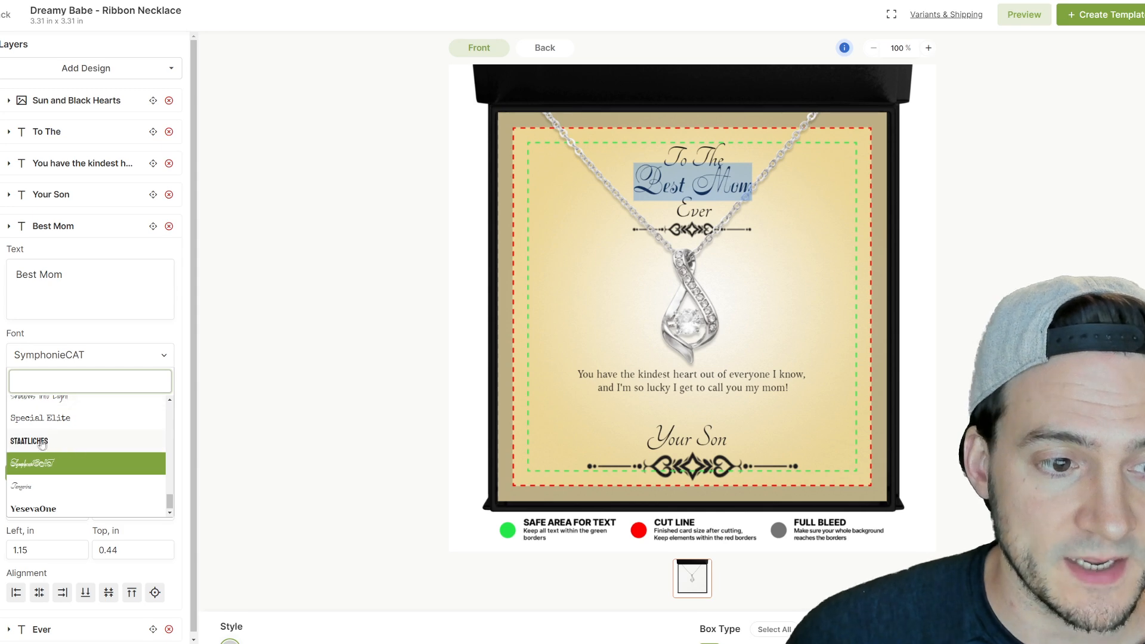
left_click(36, 507)
left_click(745, 260)
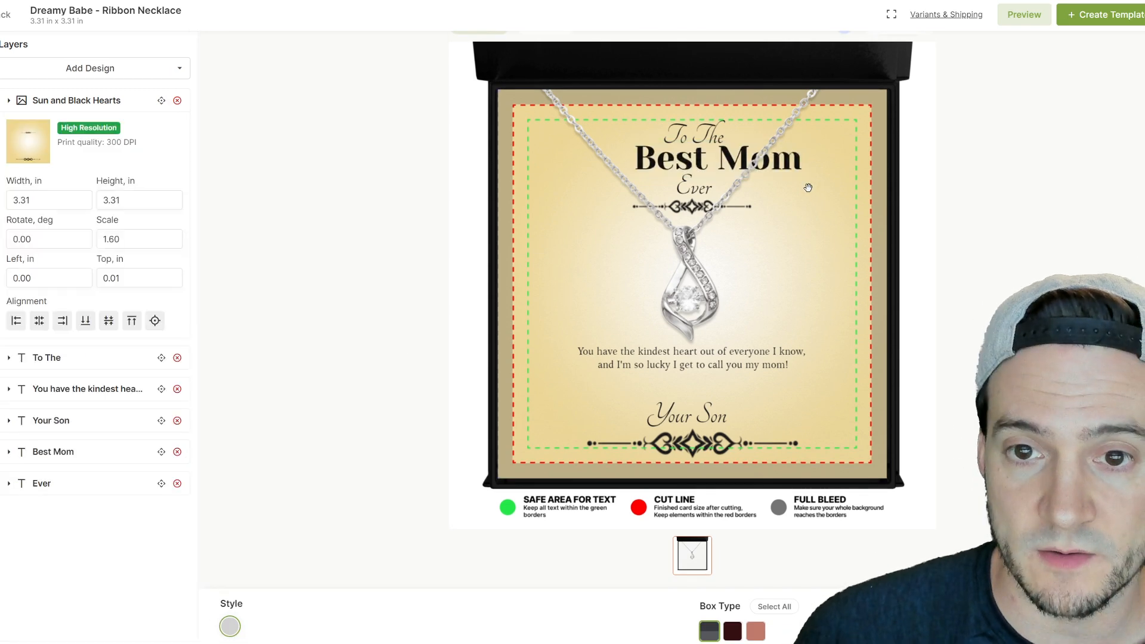
- Scale the "Best Mom" text down to about 0.58 and place it about 0.99 in from the card's left edge and 0.46 in from its top
left_click(707, 160)
left_click_drag(767, 175, 697, 156)
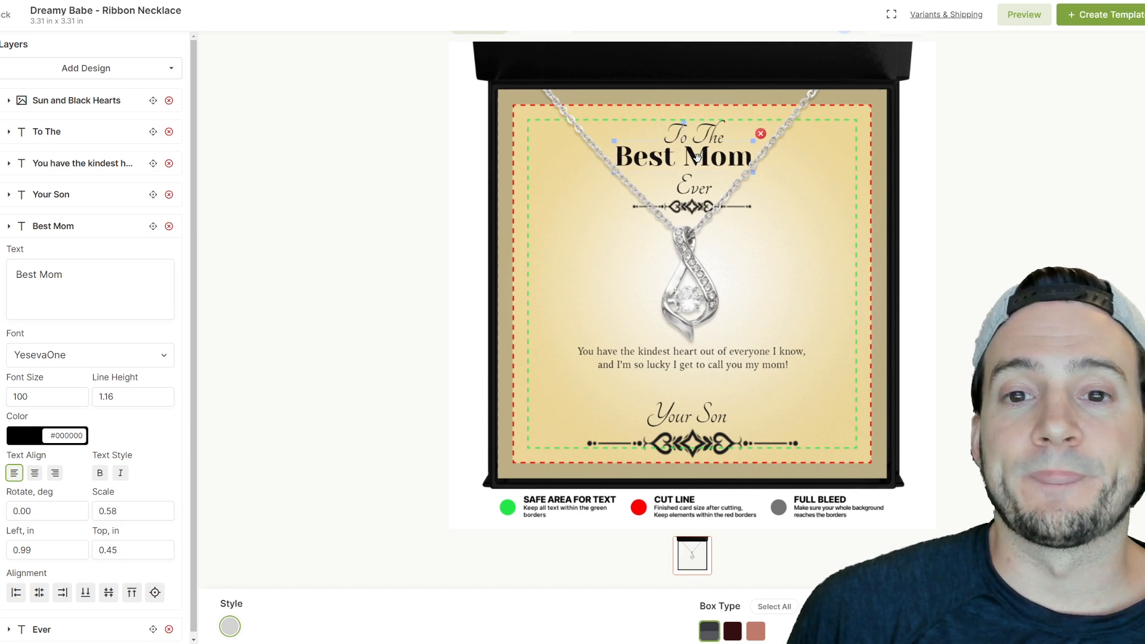
left_click(929, 170)
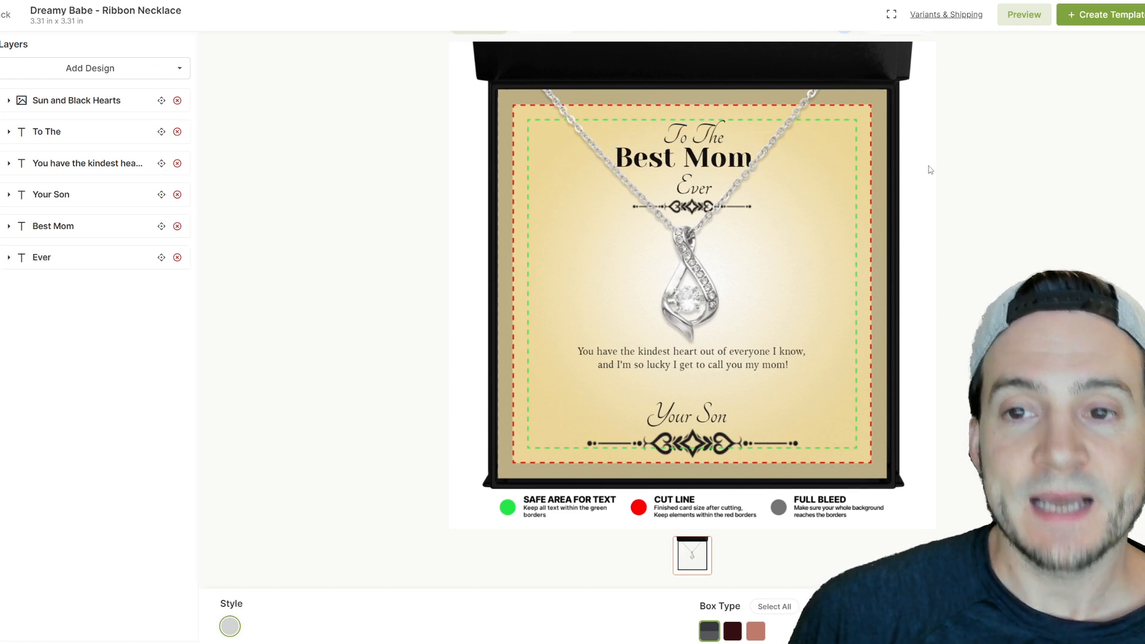
left_click(722, 145)
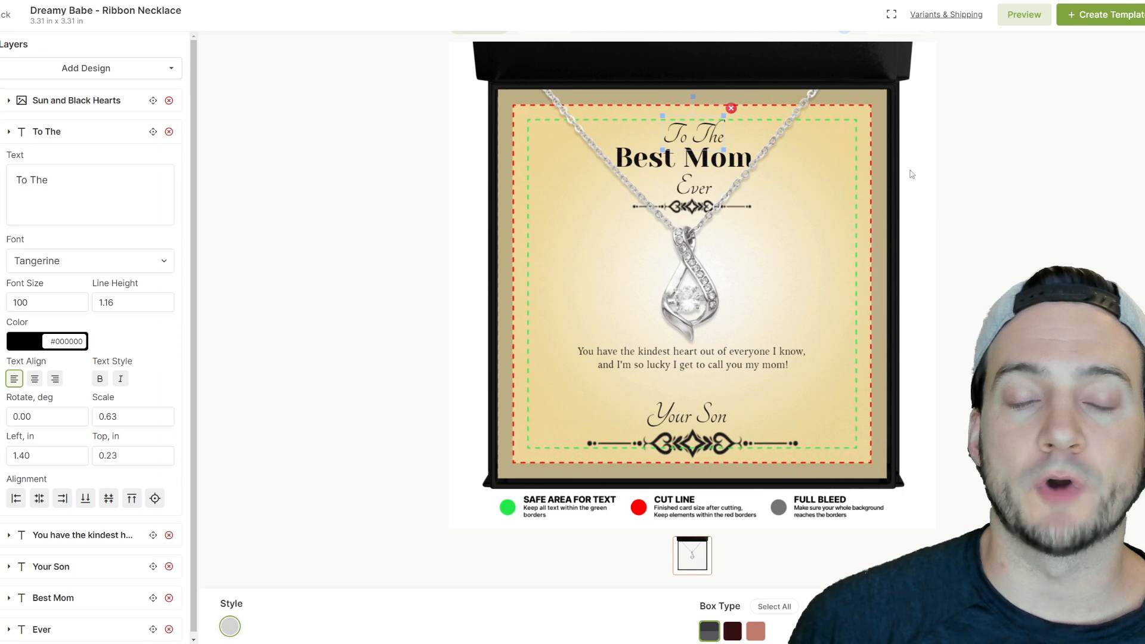
left_click(907, 174)
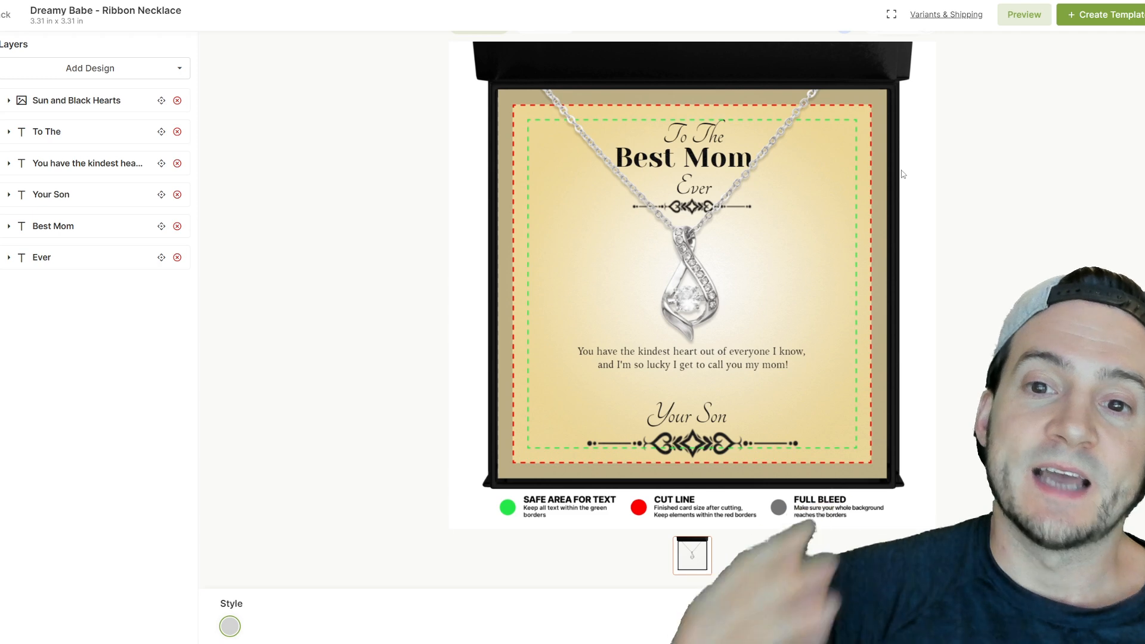
left_click(703, 158)
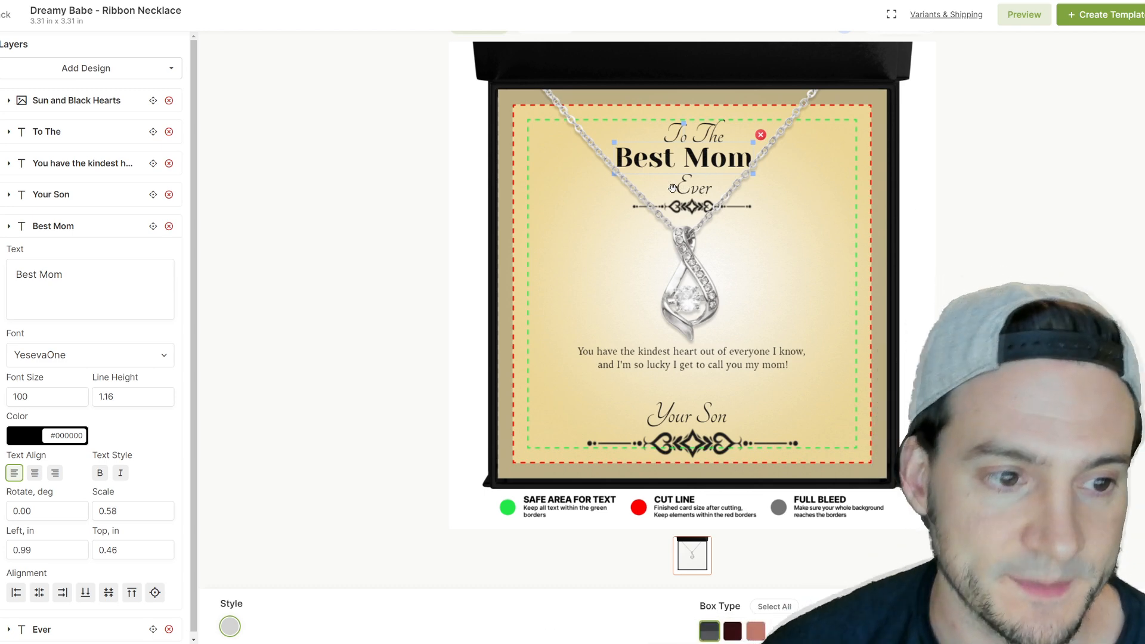
left_click(80, 356)
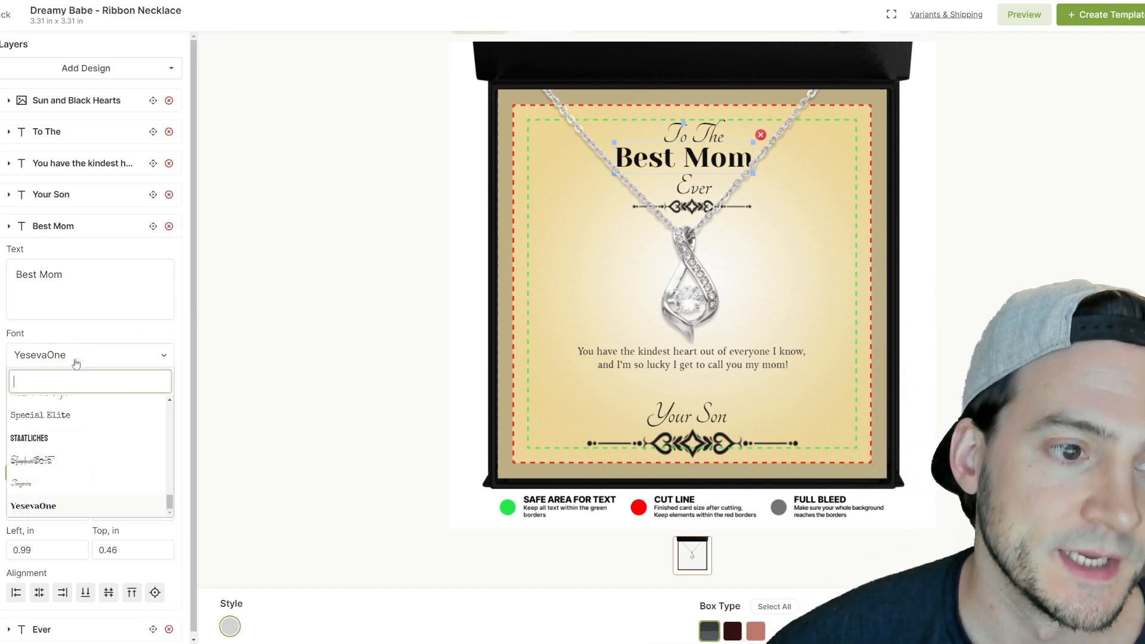
left_click(40, 507)
left_click(622, 263)
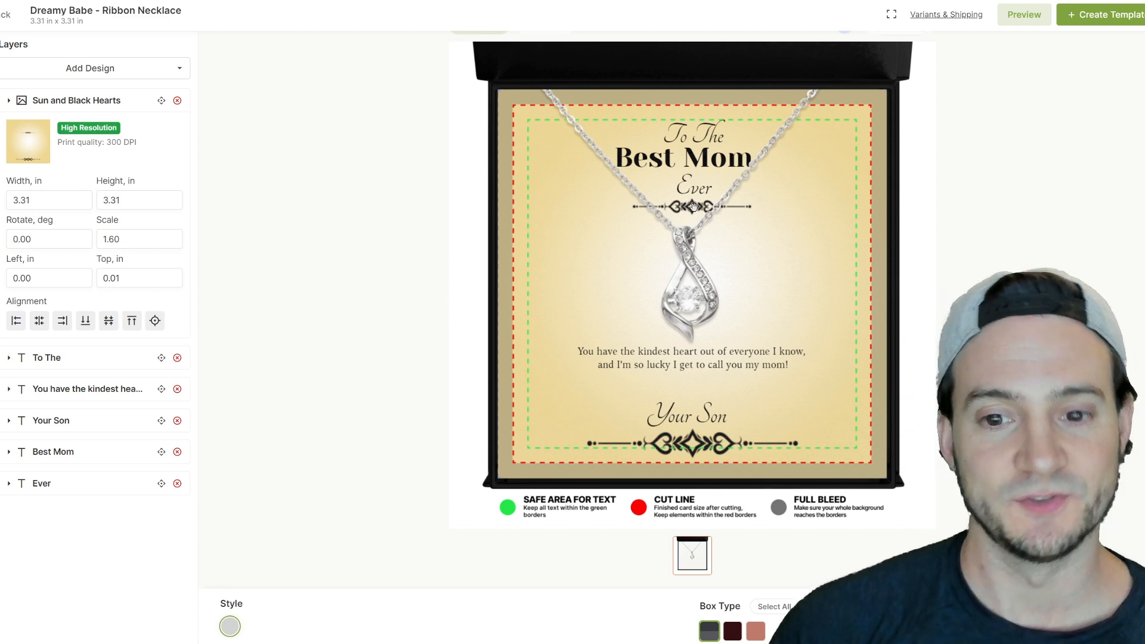
- Replace the message text with "I'm Forever Grateful To You!", breaking the line before "To You!"
left_click(672, 353)
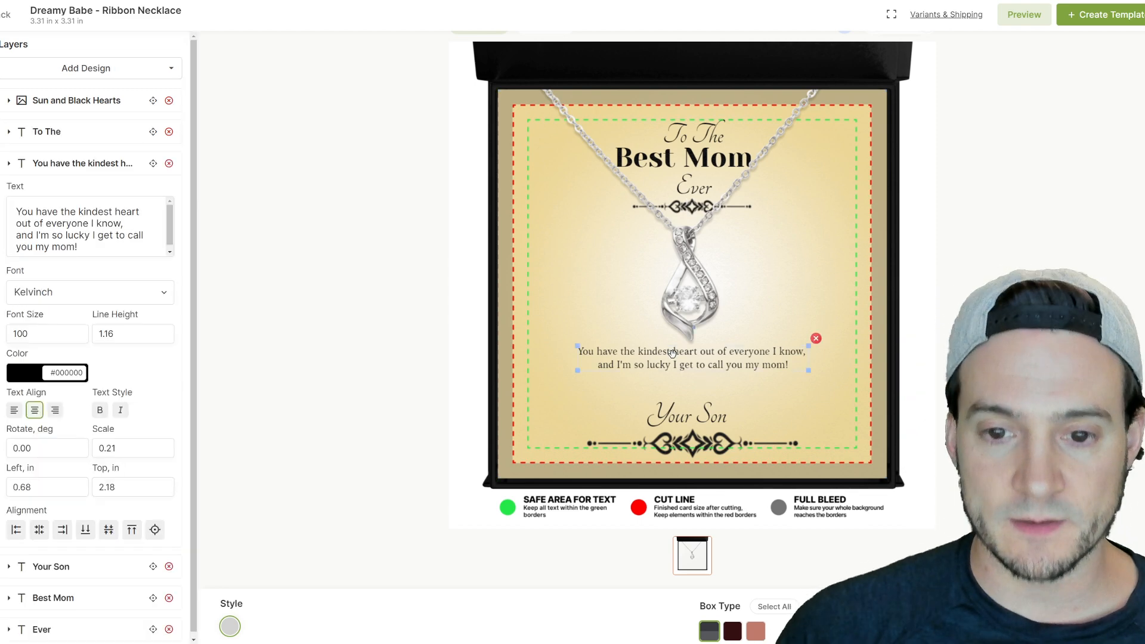
double_click(672, 353)
key("ctrl+a")
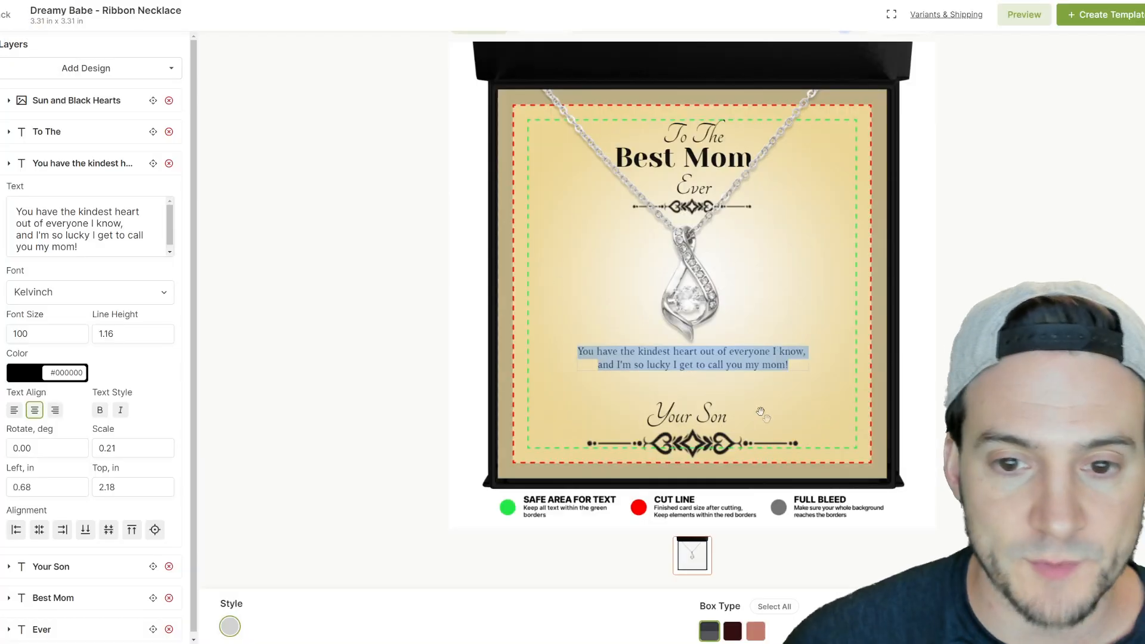
key("BackSpace")
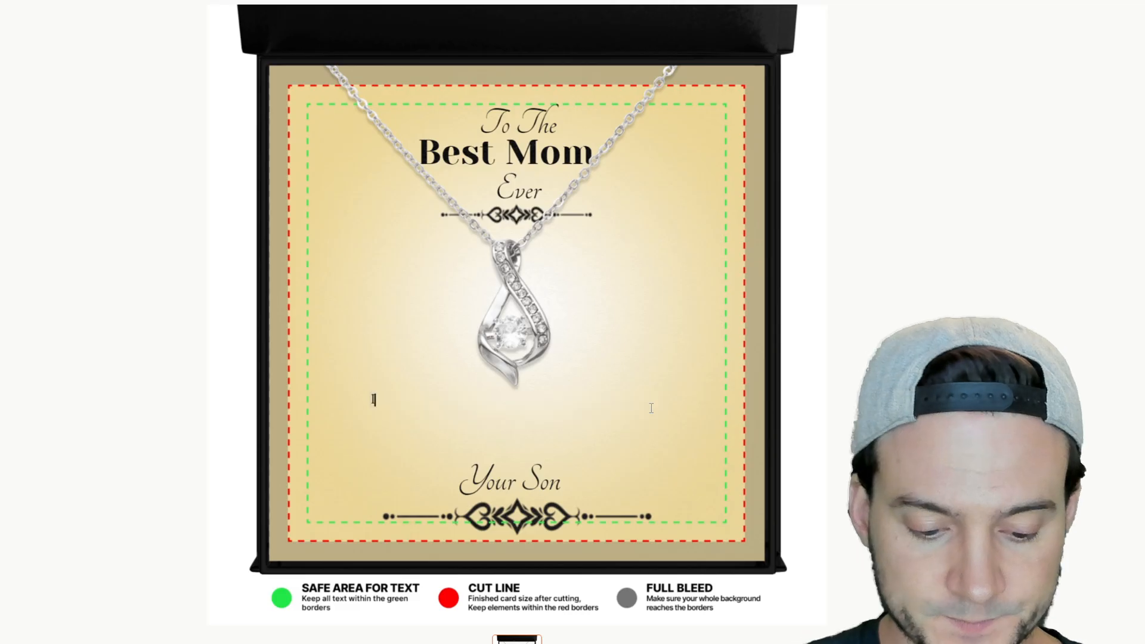
type("I'm ")
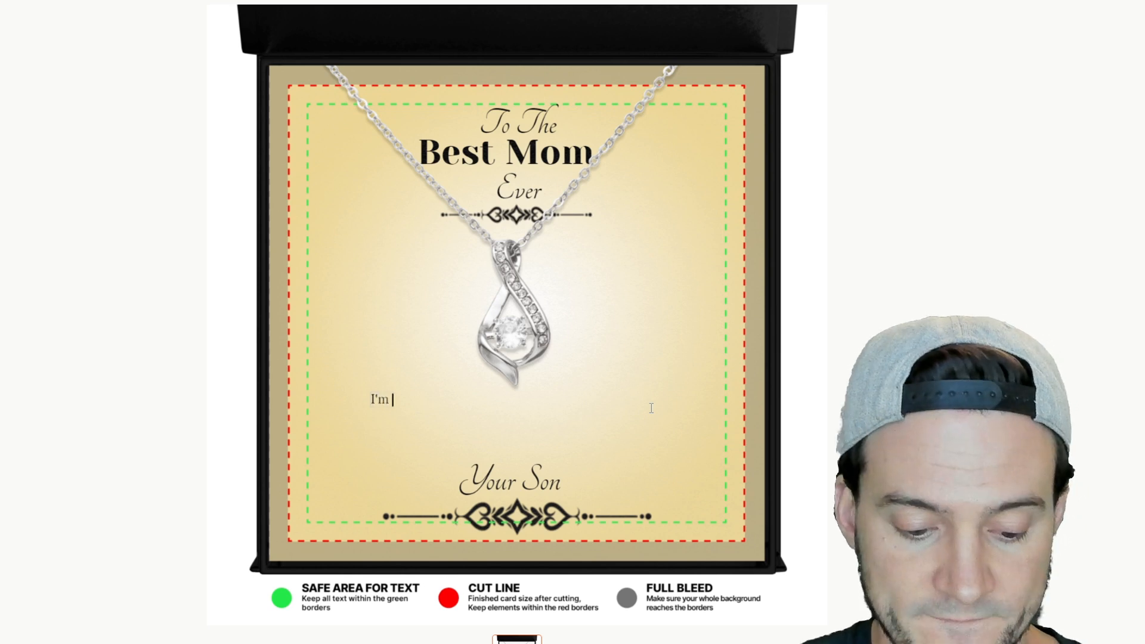
type("Forever Grateful ")
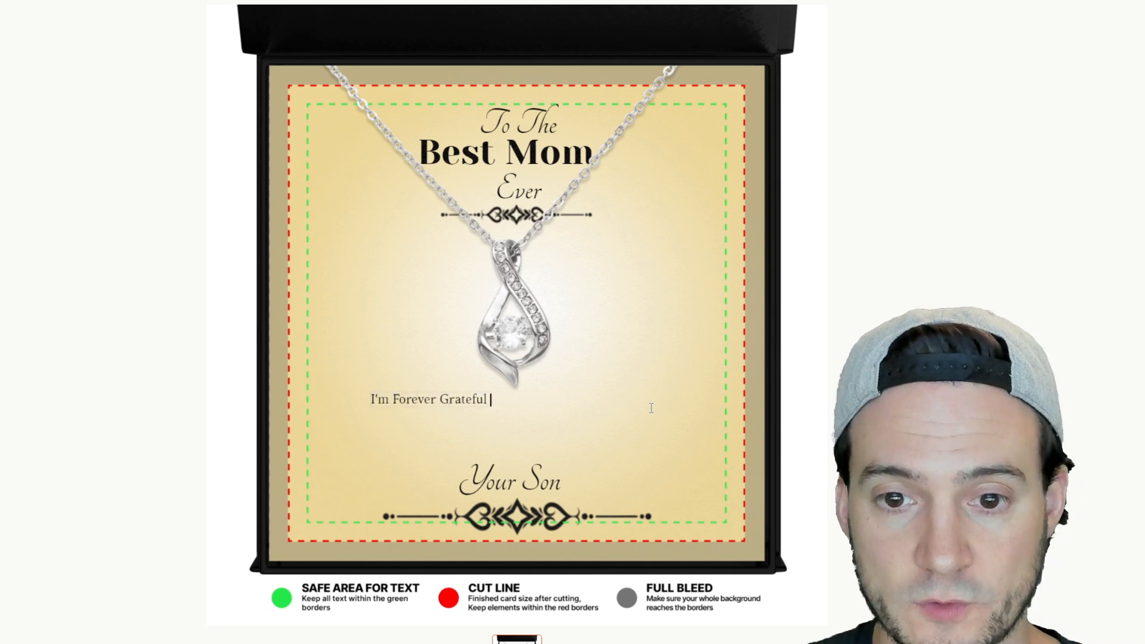
type("To You!")
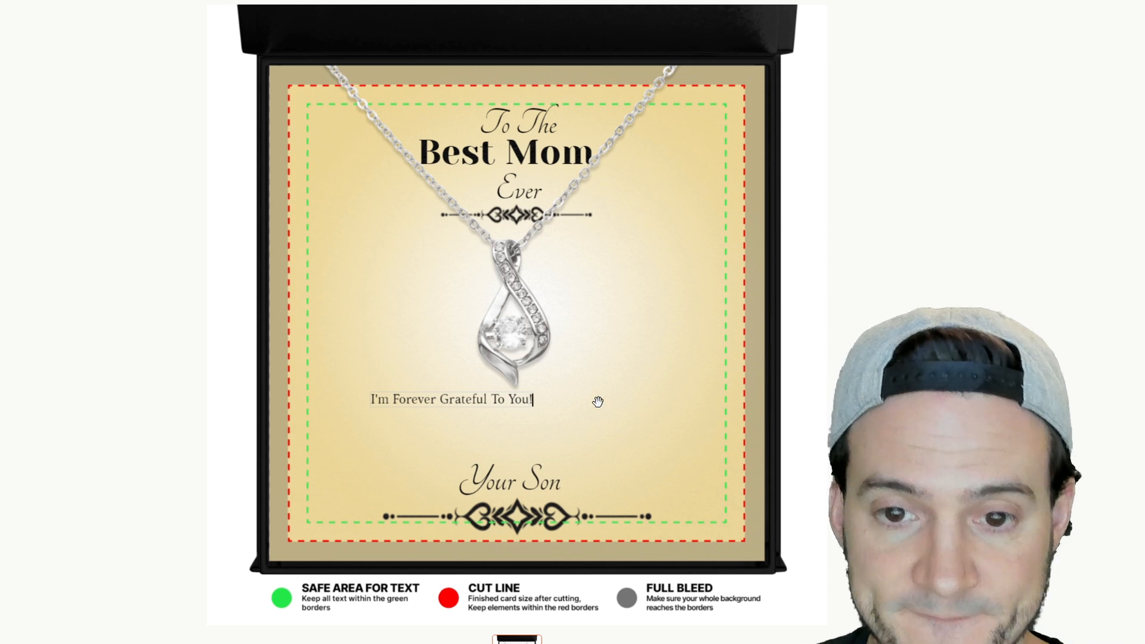
left_click(495, 401)
key("Return")
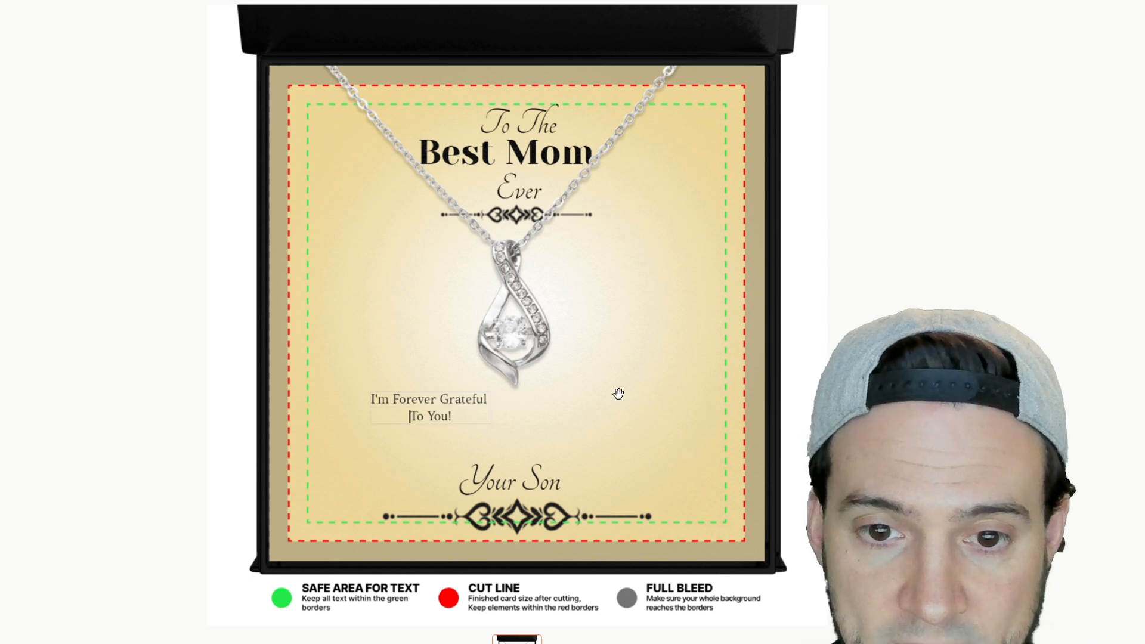
- Enlarge the message to a scale of about 0.44, centre it above the signature, and nudge "Your Son" to the card's centre line
left_click(455, 408)
left_click_drag(491, 424, 614, 469)
left_click_drag(562, 425, 582, 424)
left_click_drag(535, 481, 543, 480)
left_click(722, 325)
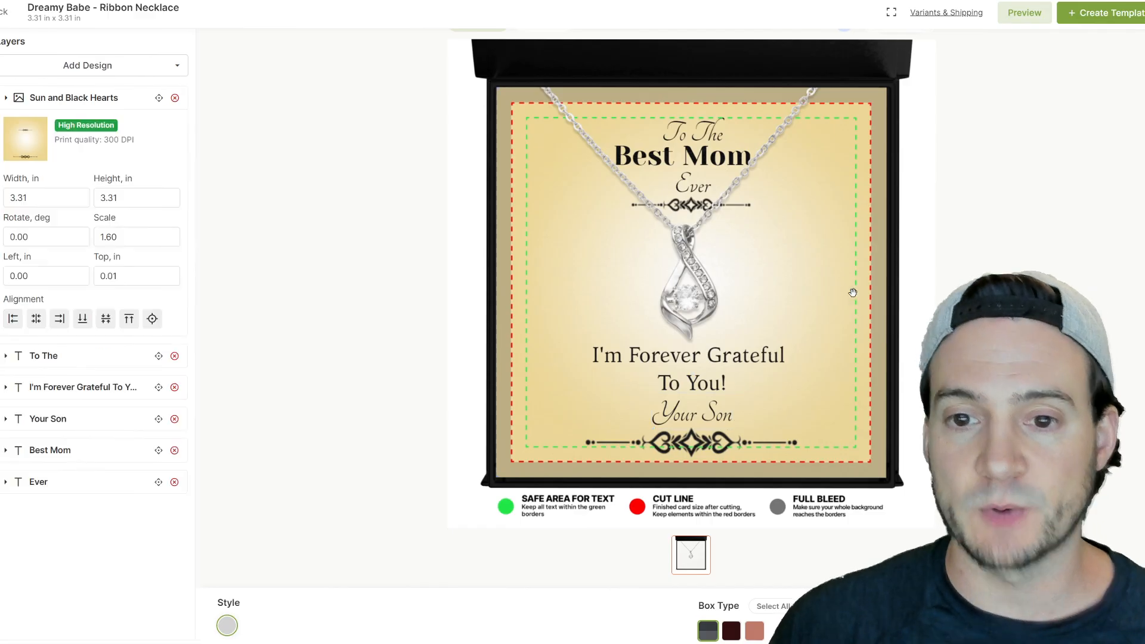
- Remove the line break before "To You!" so the message sits on a single line
left_click(732, 363)
left_click(844, 260)
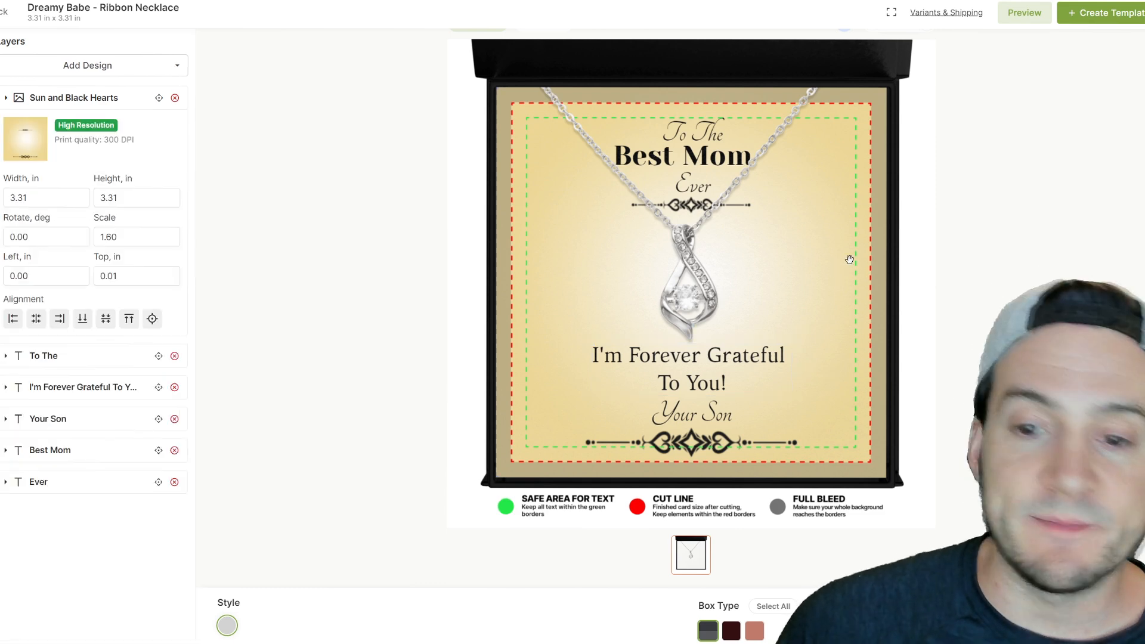
double_click(664, 385)
left_click(660, 384)
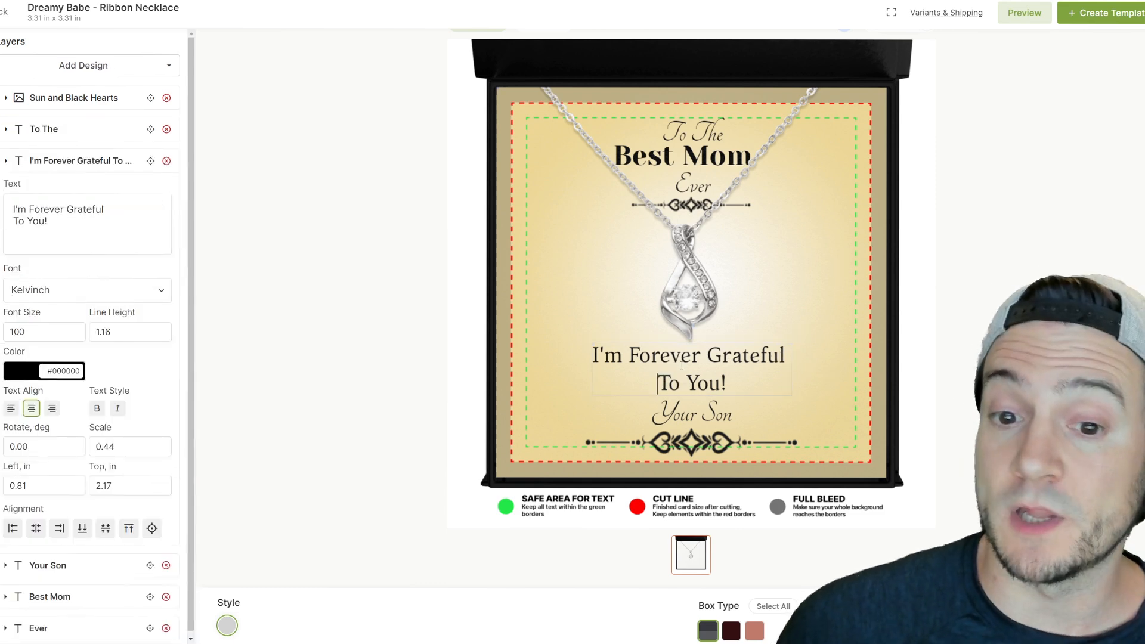
key("BackSpace")
left_click(833, 319)
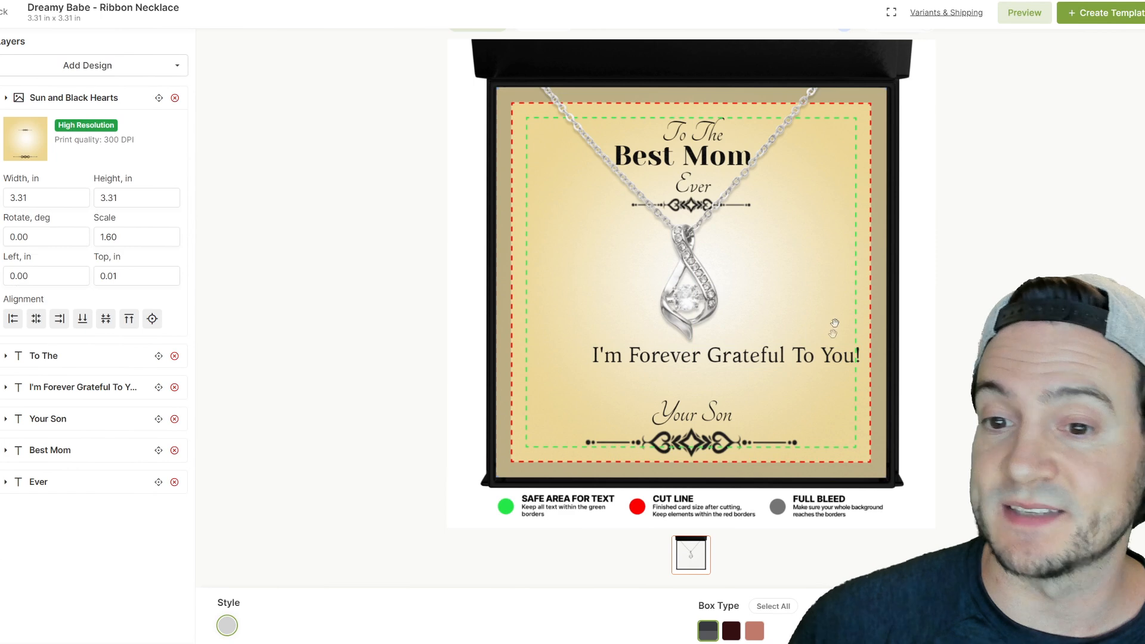
- Centre the single-line message about 2.31 in from the card's top and enlarge it to a scale of about 0.50
left_click(824, 353)
left_click_drag(825, 352, 783, 369)
left_click(774, 370)
left_click(825, 395)
left_click(810, 370)
mouse_move(826, 384)
left_mouse_down()
mouse_move(861, 389)
mouse_move(844, 387)
left_mouse_up()
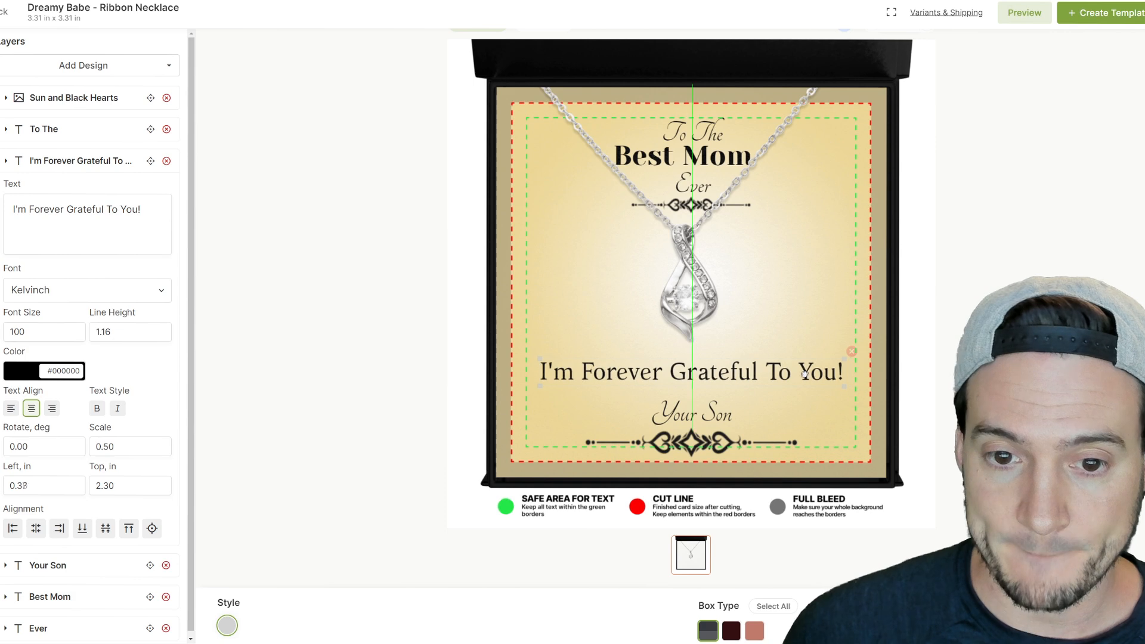
left_click(873, 265)
- Split the "I'm Forever Grateful To You!" message into two lines before "To You!"
left_click(774, 375)
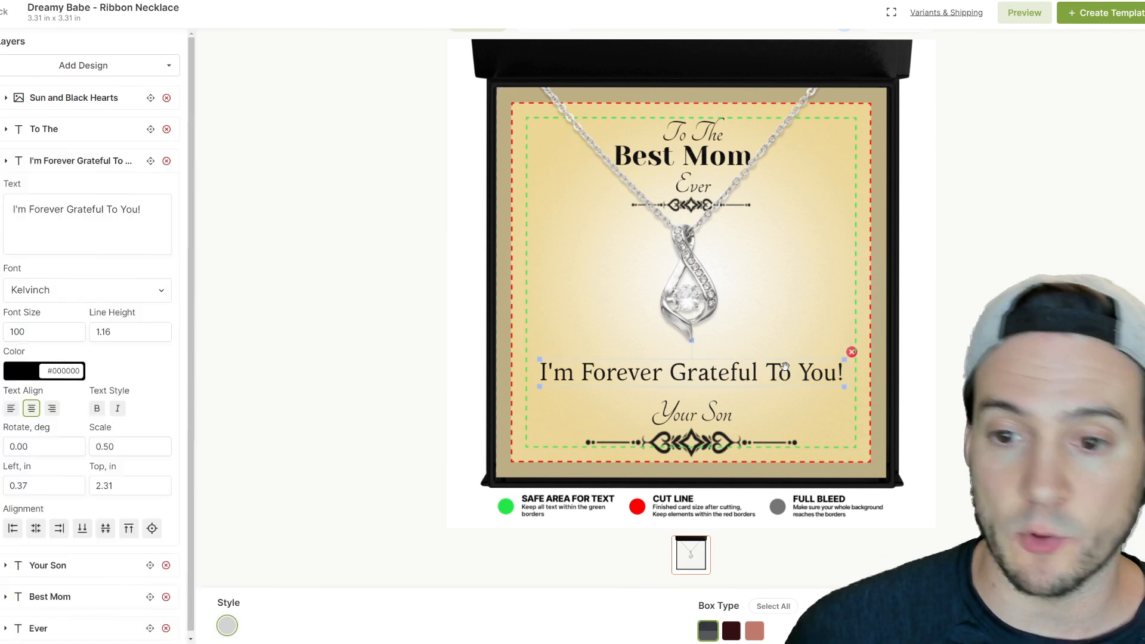
left_click_drag(799, 374, 837, 375)
left_click(765, 373)
key("Return")
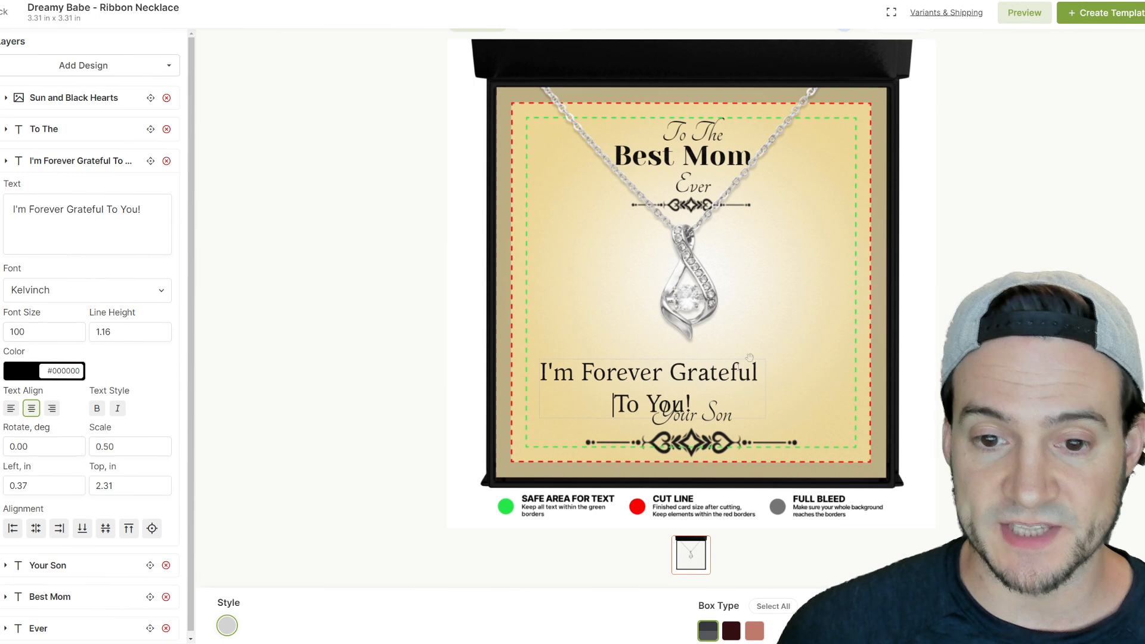
- Move the two-line message up to about 2.18 in from the card's top, then shrink it slightly and keep it centred above the signature
left_click(767, 353)
left_click(768, 352)
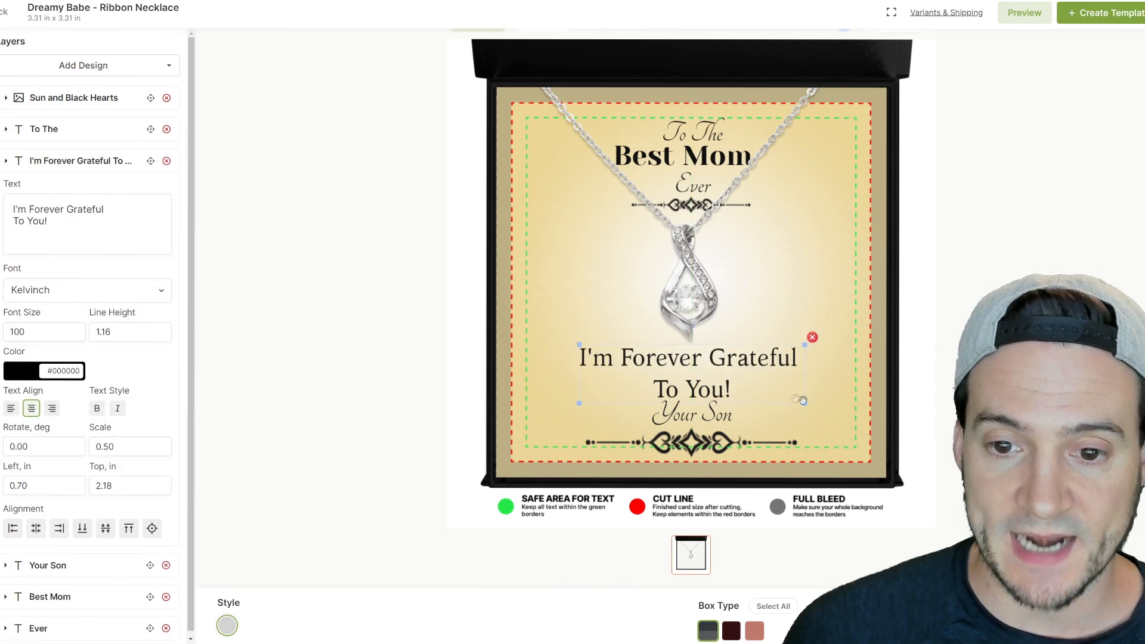
left_click_drag(805, 403, 763, 378)
left_click(857, 218)
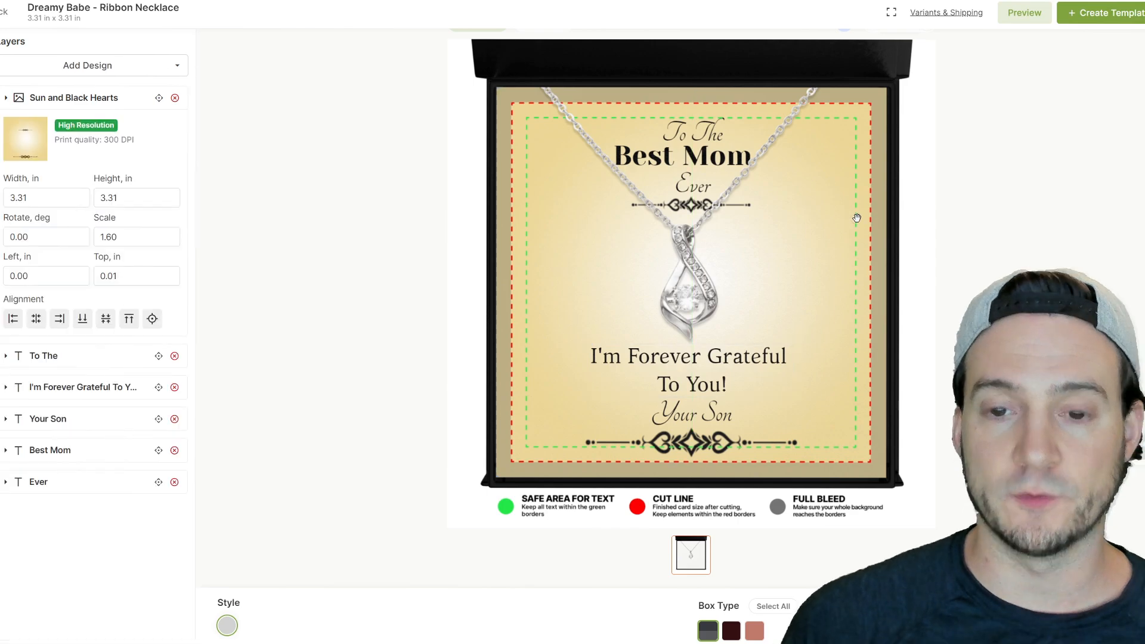
- Review the mother's day quotes in the Vexels quote generator and return to the Awkward Styles necklace design
left_click(146, 0)
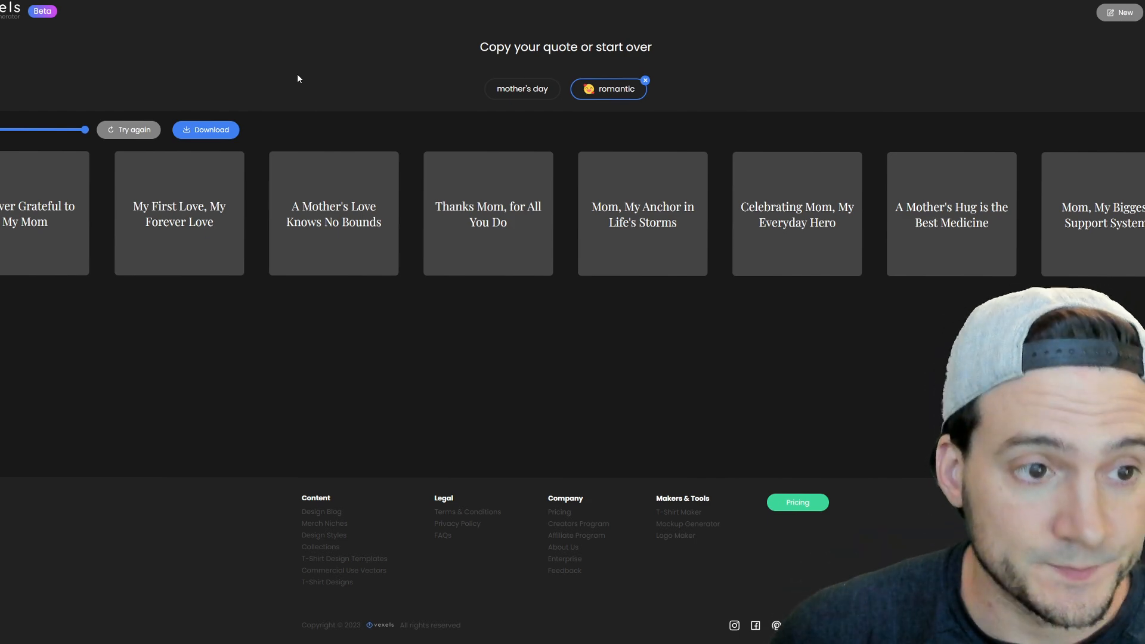
left_click(35, 0)
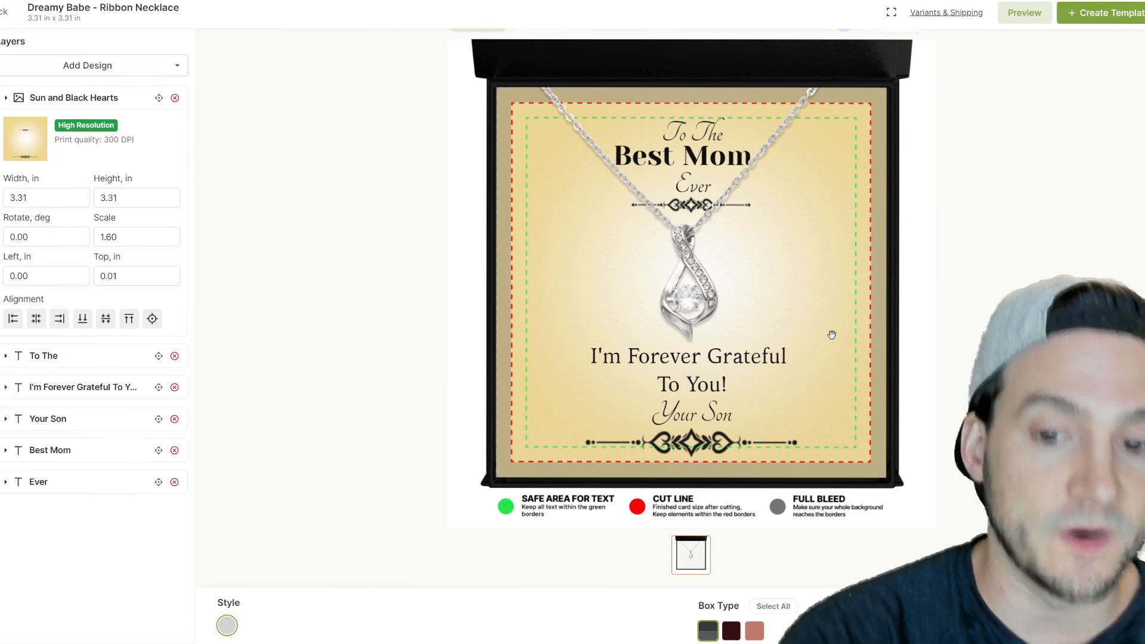
left_click(708, 414)
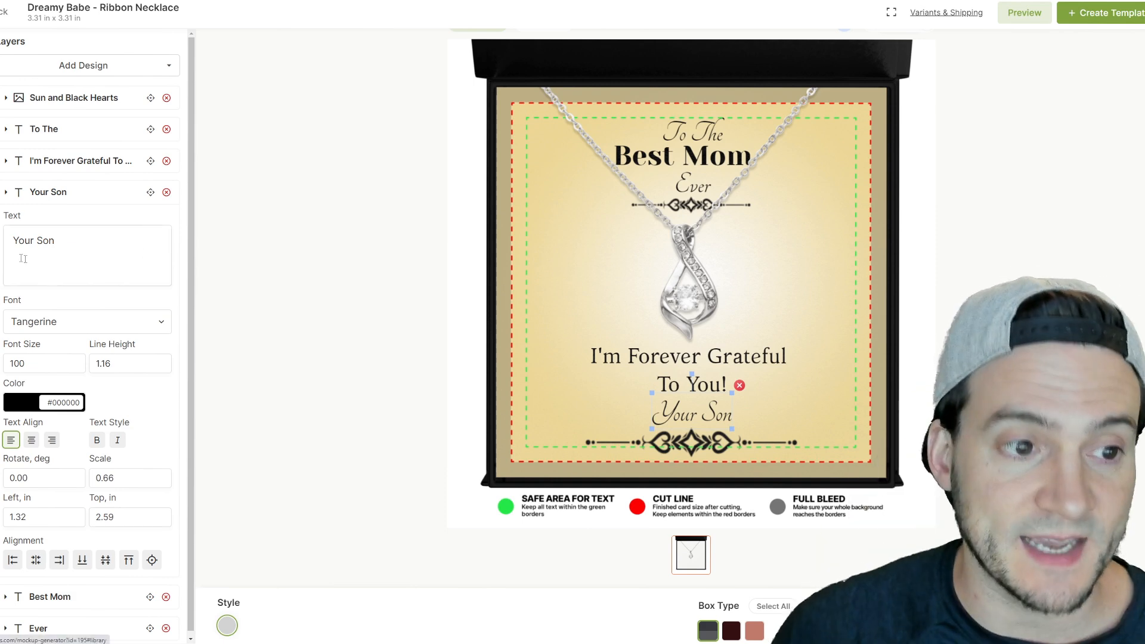
left_click(845, 241)
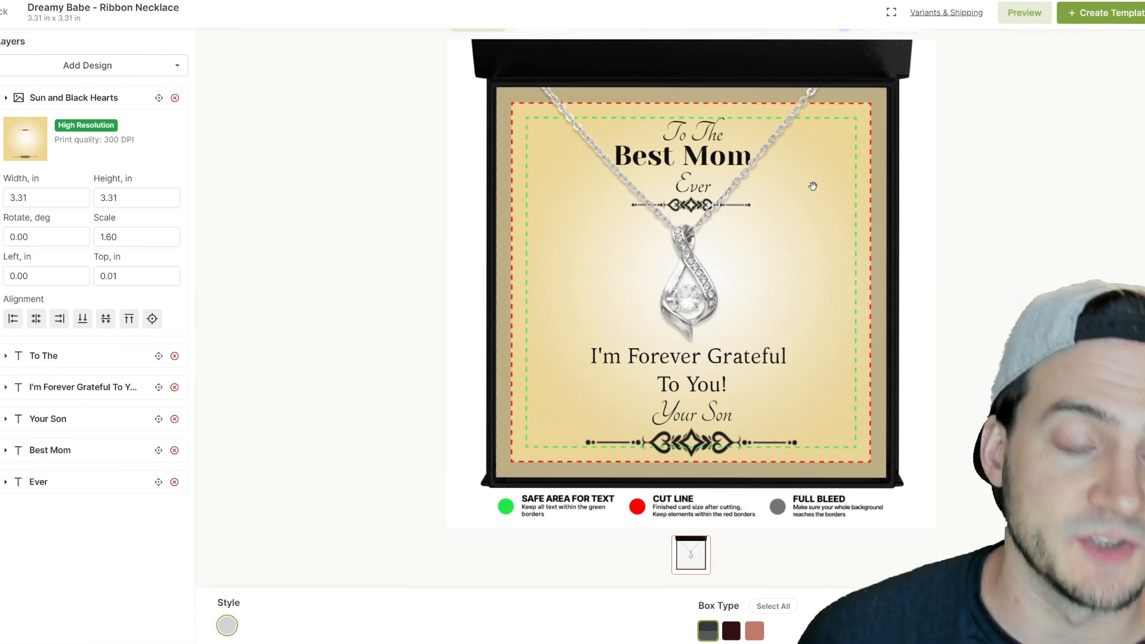
- Delete the Sun and Black Hearts background from the necklace card
left_click(175, 98)
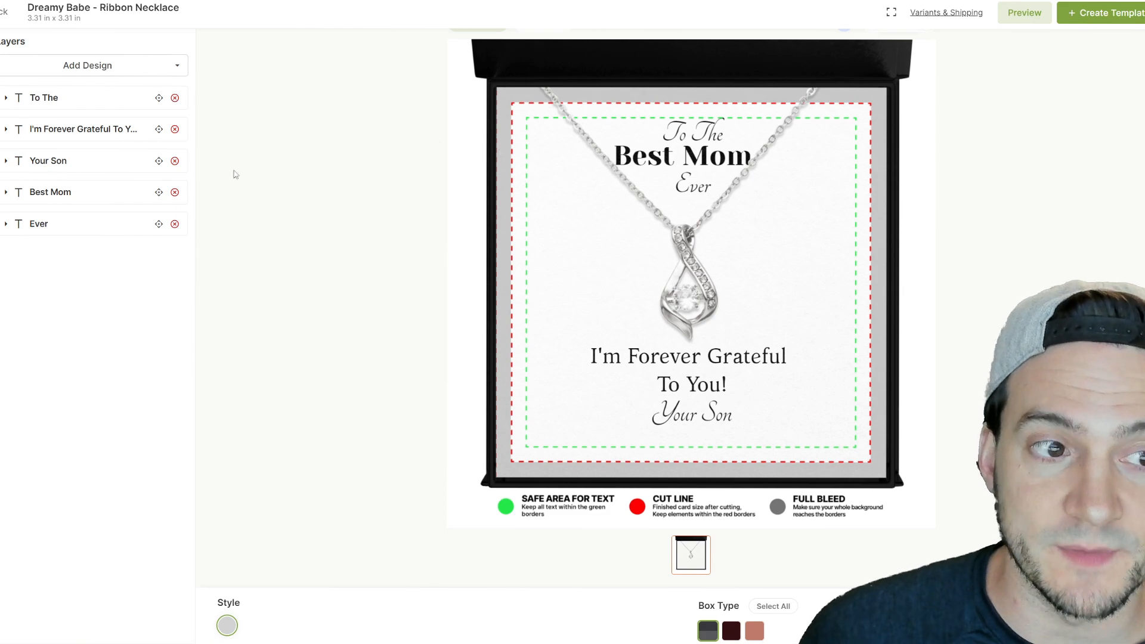
left_click(1, 239)
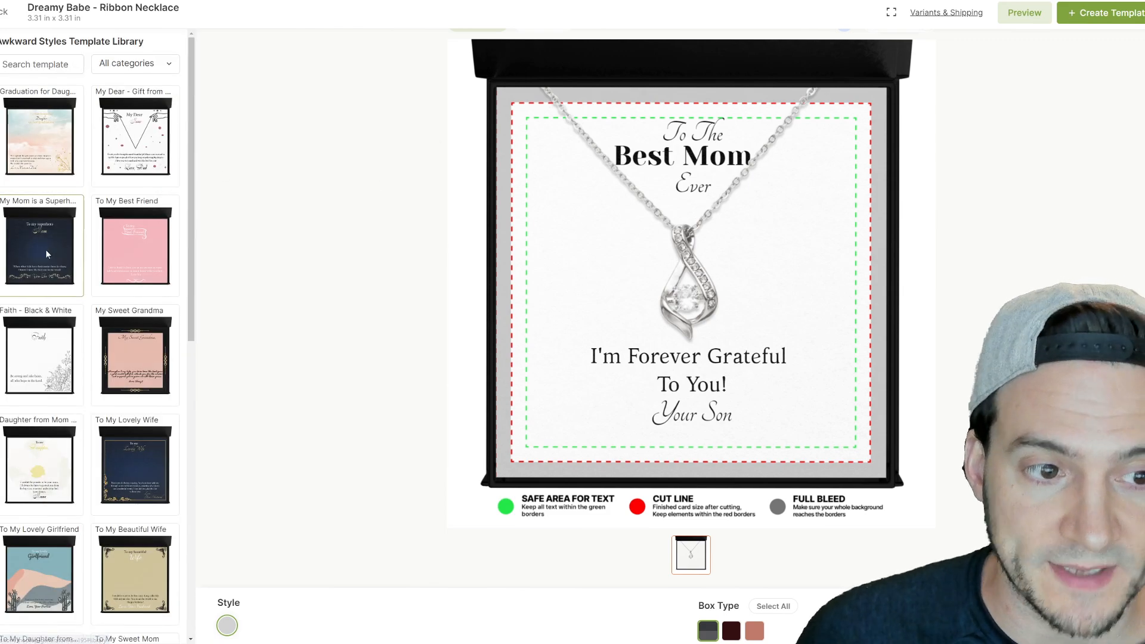
left_click(45, 352)
left_click(565, 383)
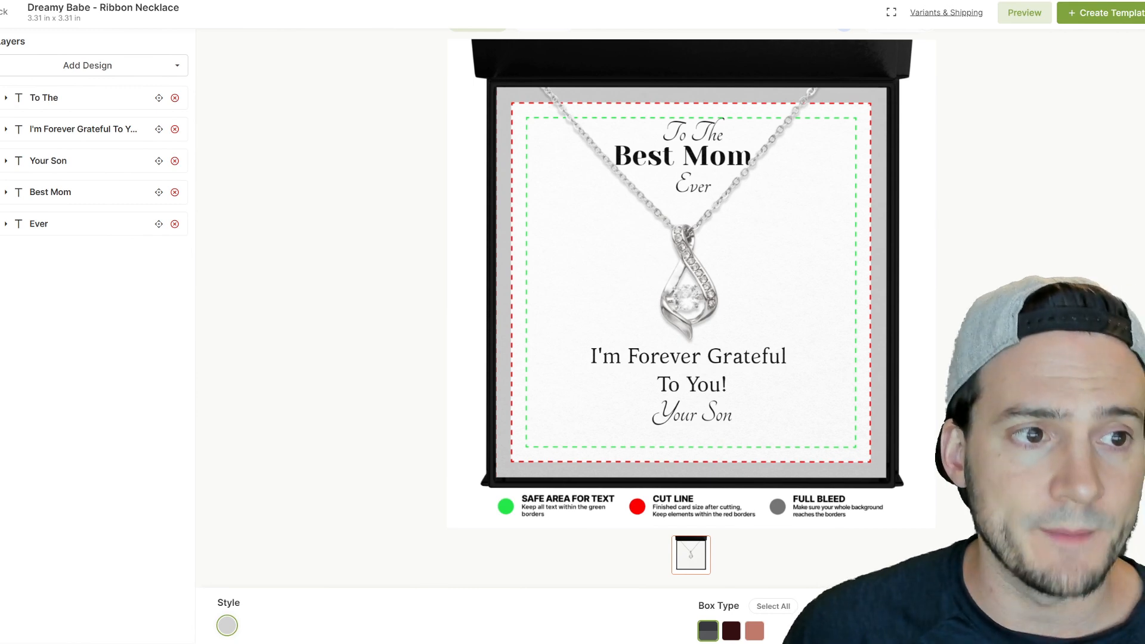
- Add the jungle background design from the personal design library to the card
left_click(1, 145)
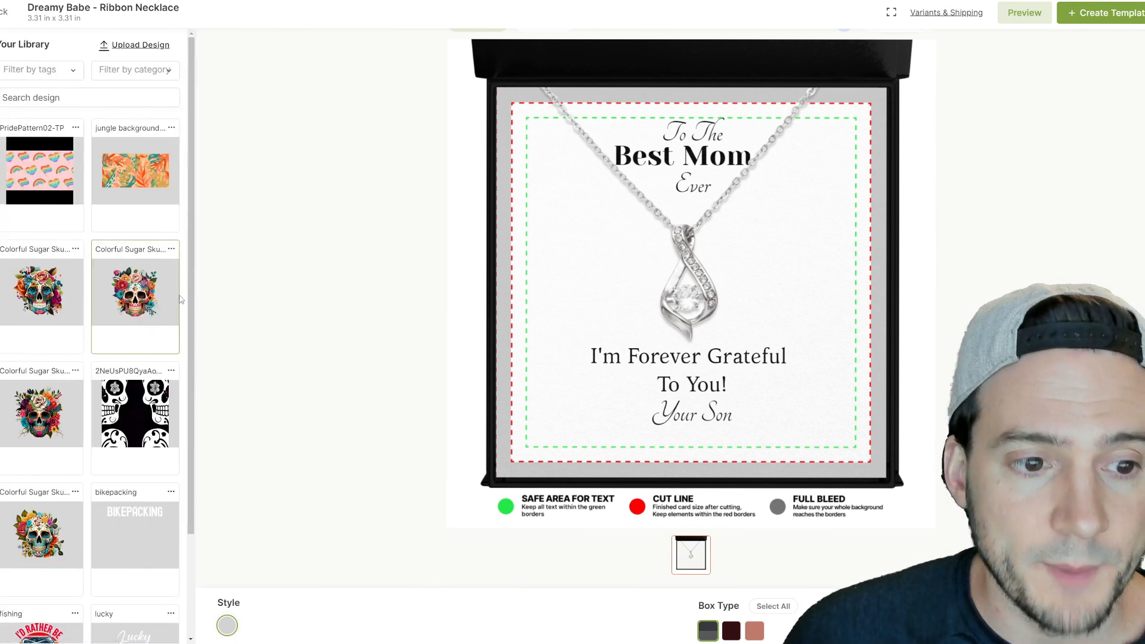
scroll(143, 304, "down", 3)
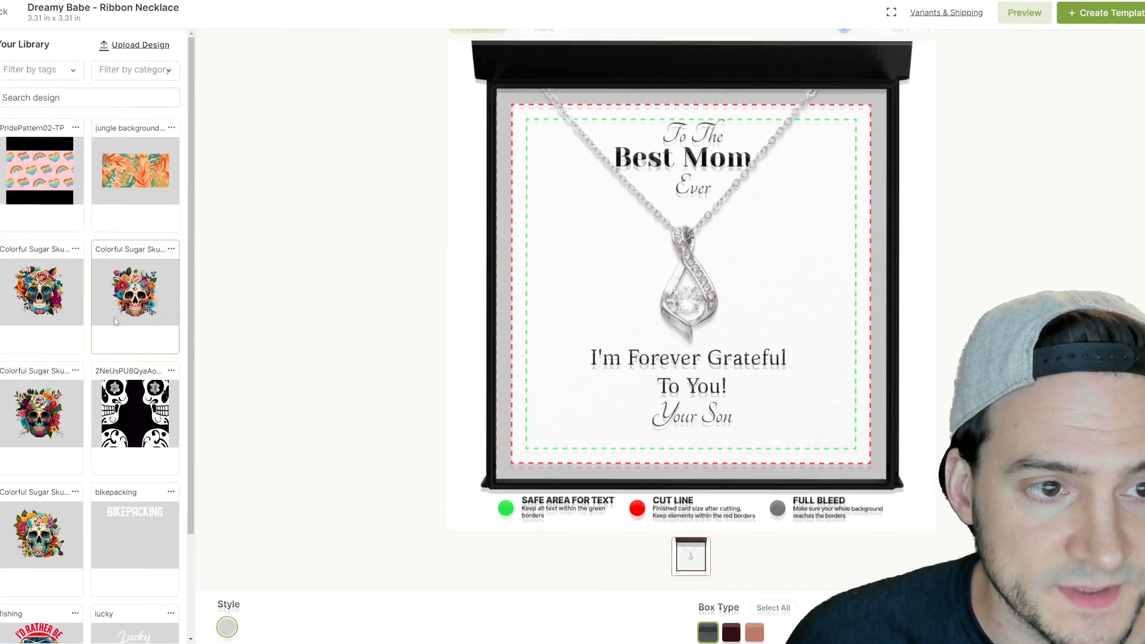
scroll(116, 322, "up", 2)
left_click(136, 174)
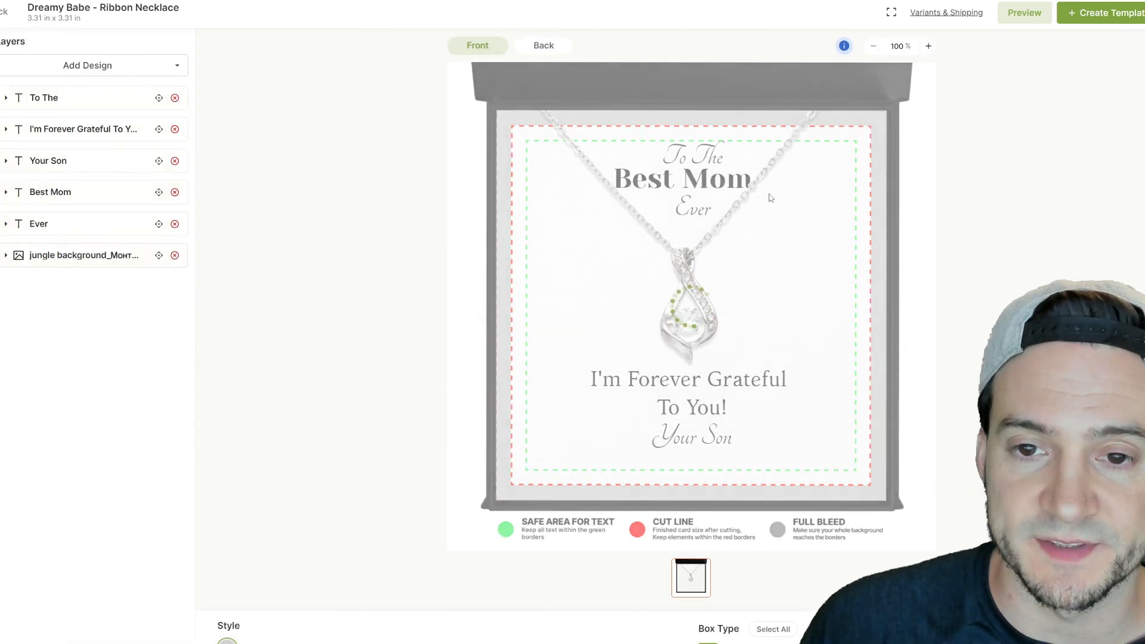
- Enlarge the jungle background to a scale of about 3.06, place it about -0.40 in left and -0.50 in top, and send it behind the text
left_click_drag(782, 298, 725, 172)
left_click_drag(774, 272, 806, 254)
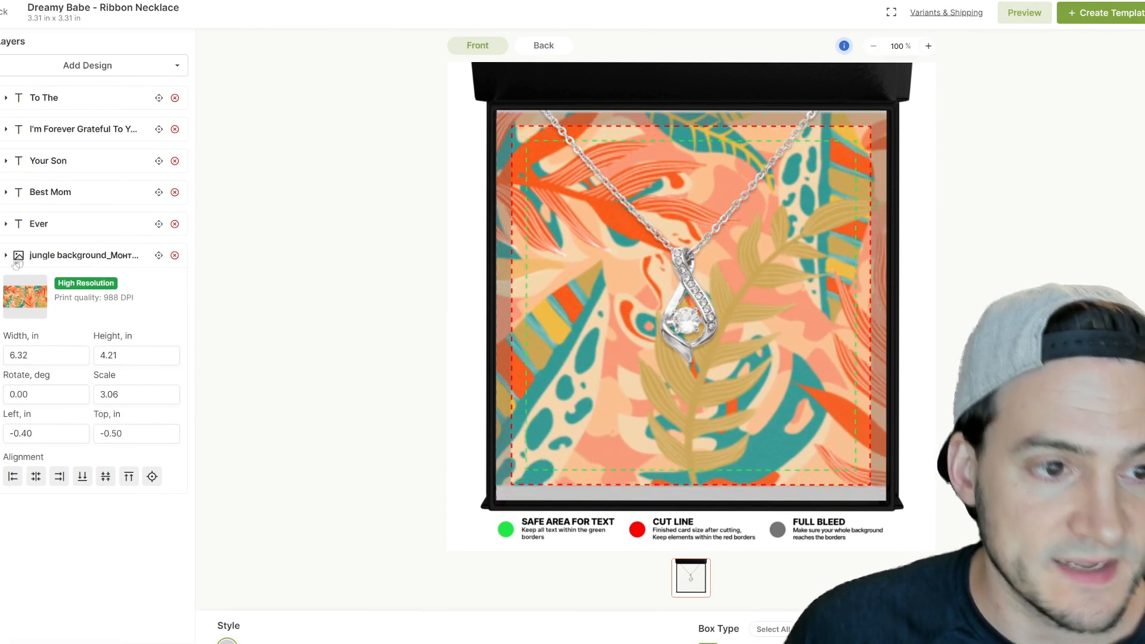
left_click_drag(159, 256, 158, 89)
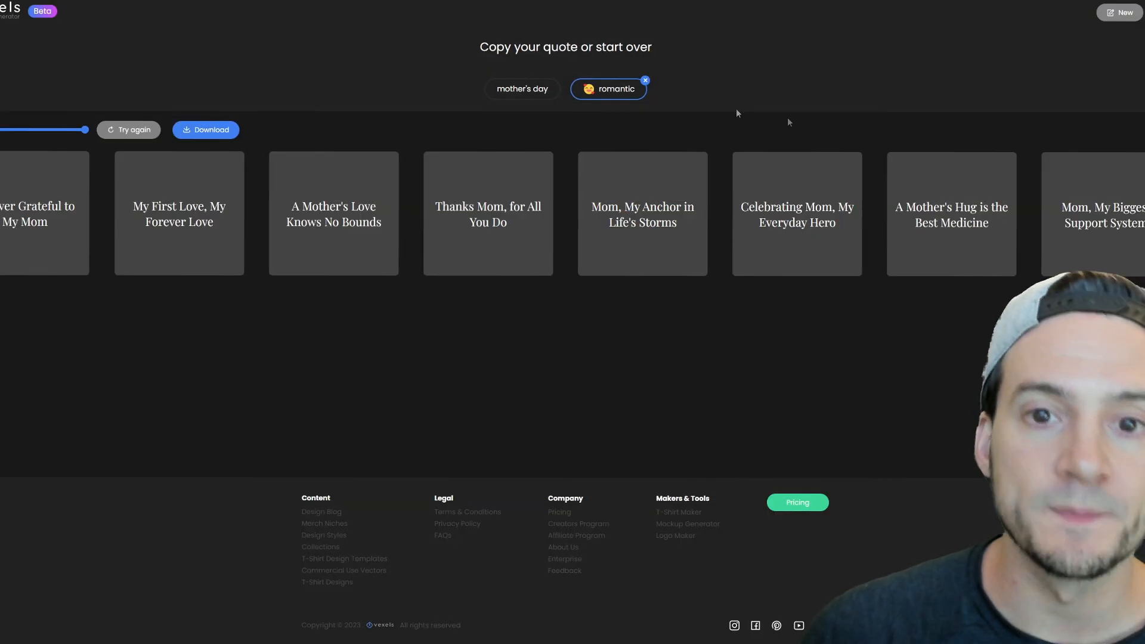
- Switch the Vexels mother's day quotes to the motivational mood, regenerate them, and return to the Awkward Styles necklace design's jungle background
left_click(646, 83)
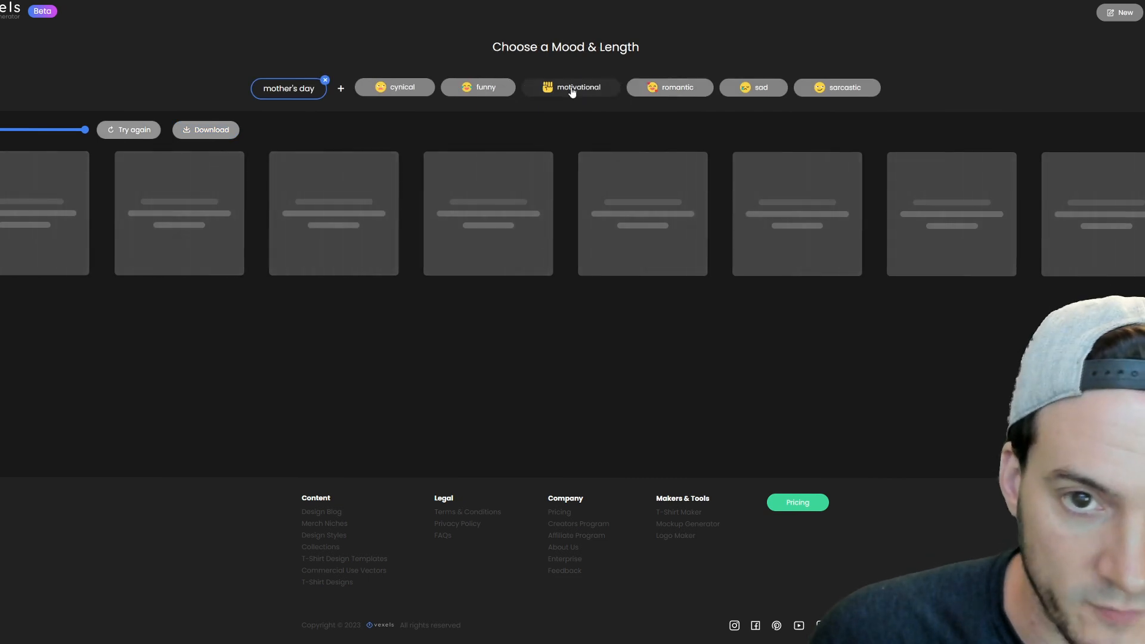
left_click(576, 89)
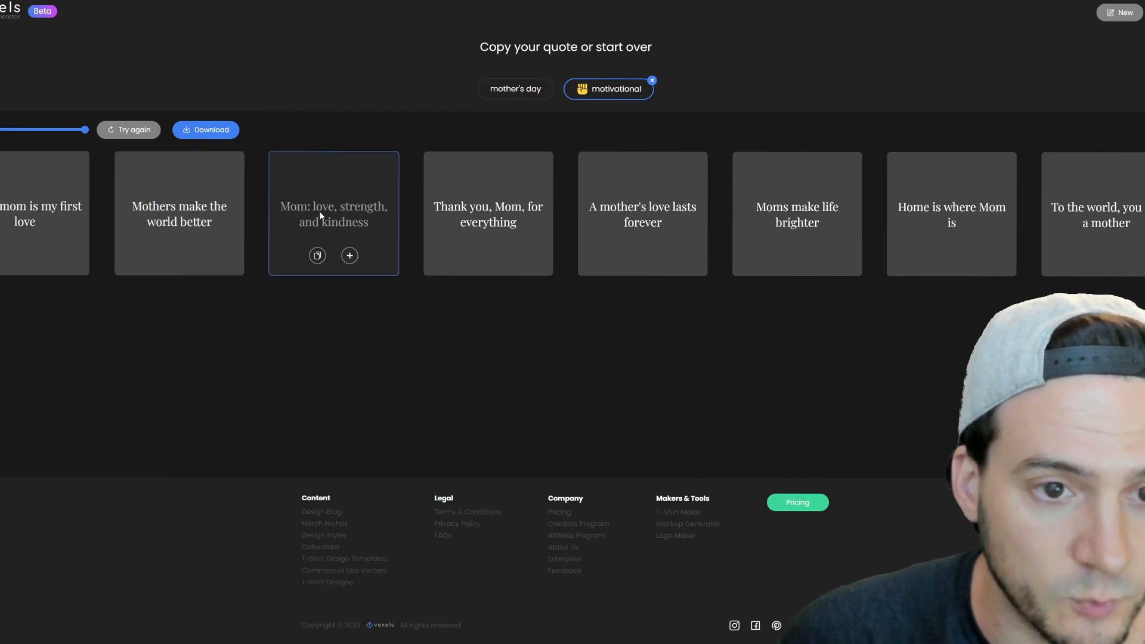
left_click(125, 130)
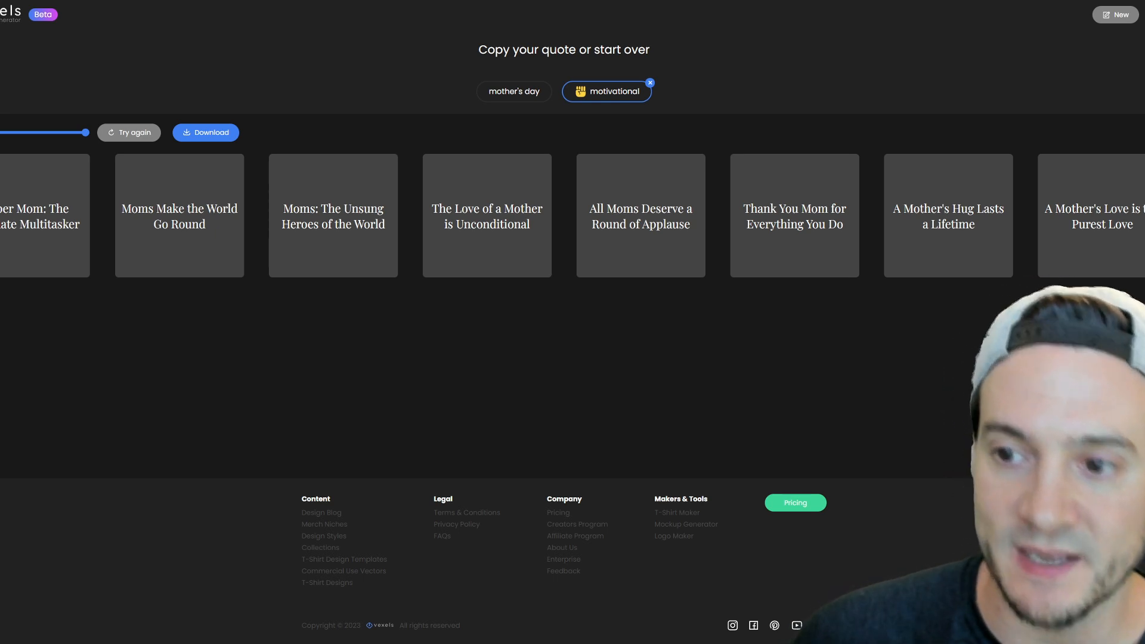
scroll(1108, 217, "right", 3)
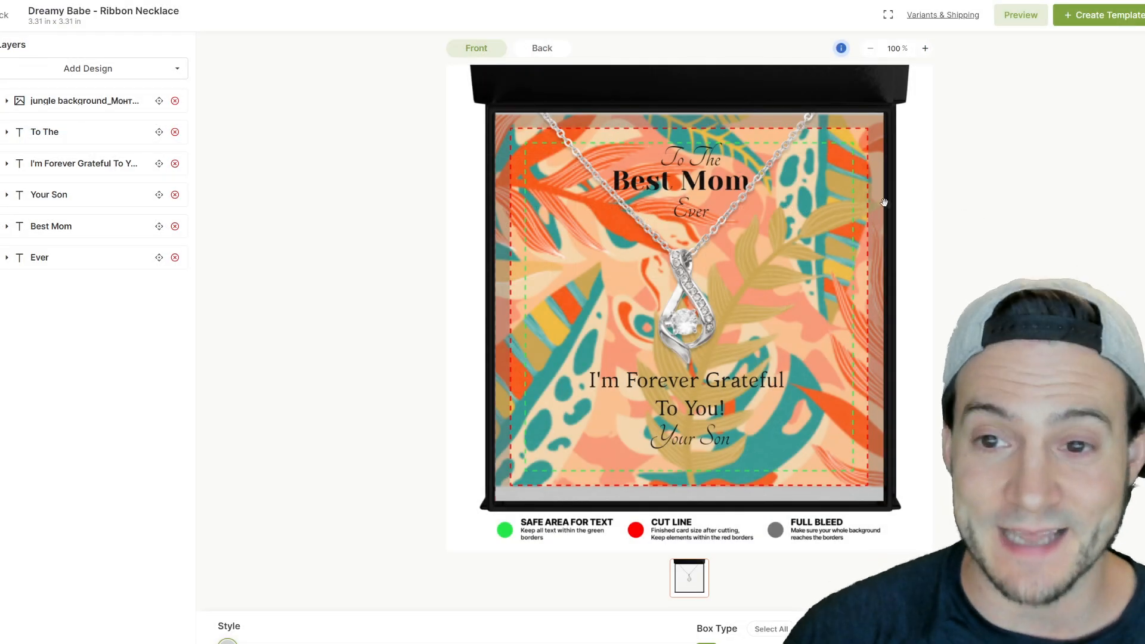
left_click(835, 199)
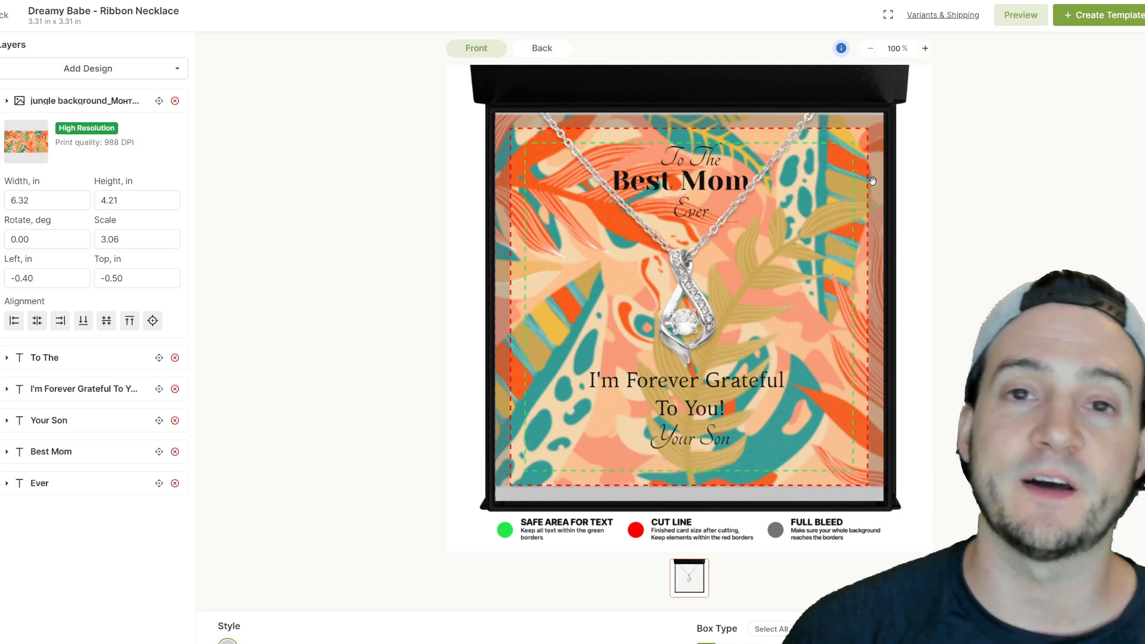